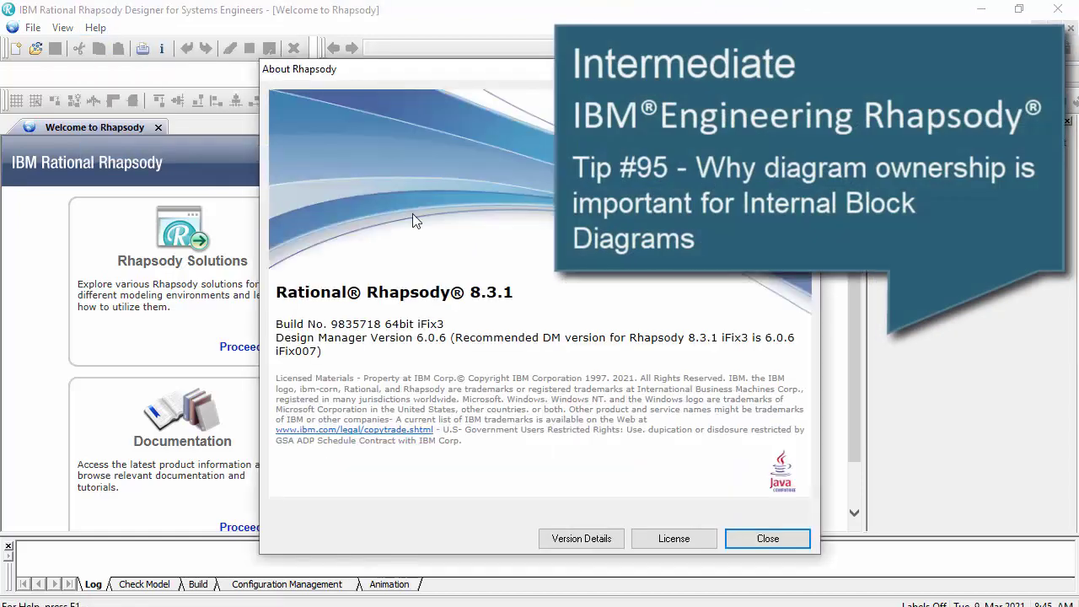
# - Dismiss the About box and create a new SysML-type project named SysMLProject1
pyautogui.click(769, 539)
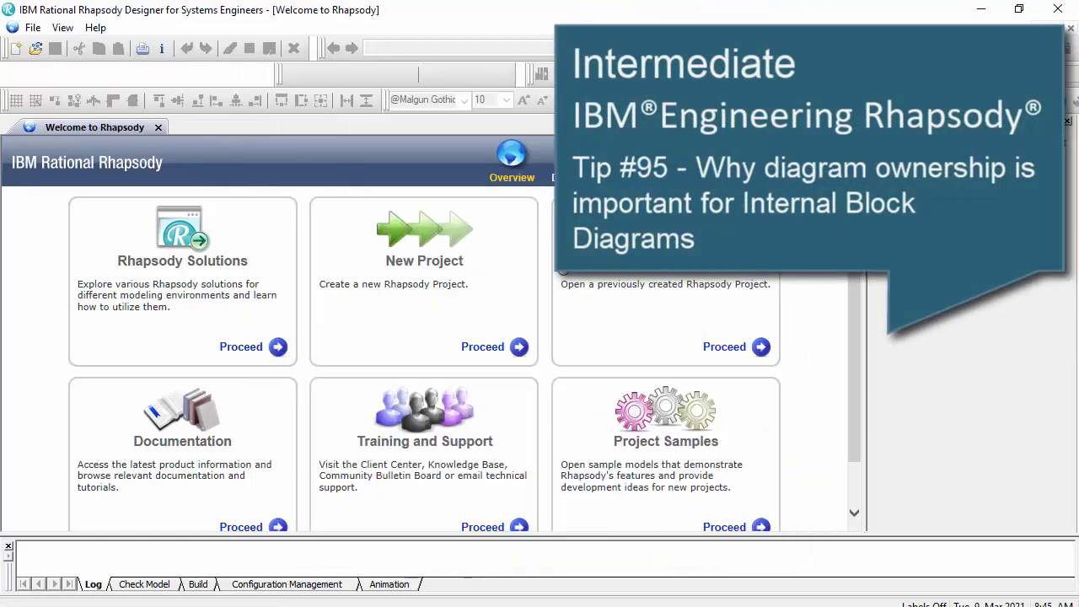
pyautogui.click(453, 240)
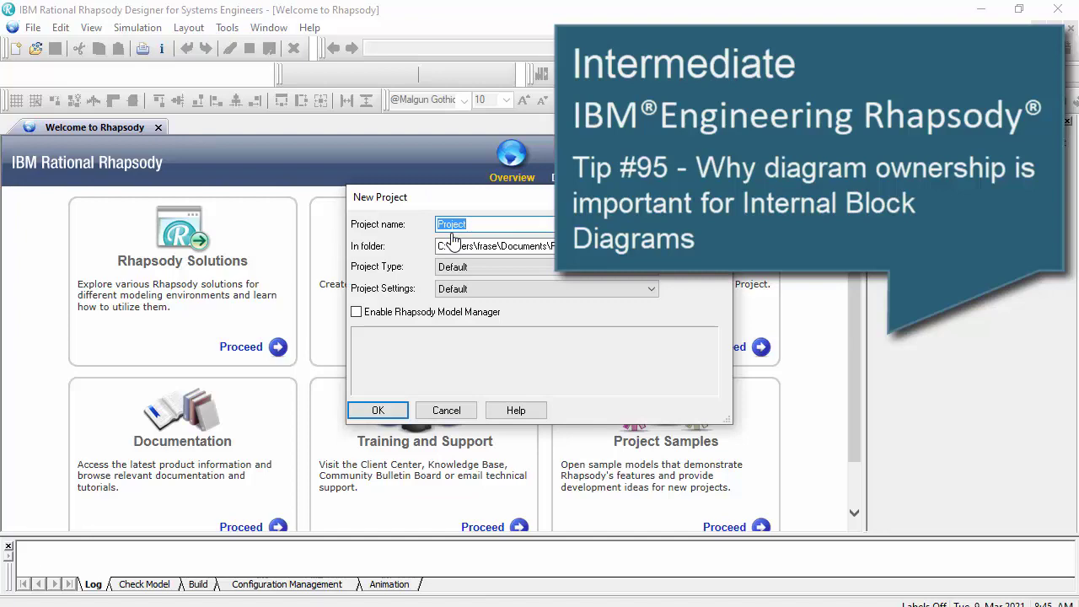
pyautogui.click(544, 267)
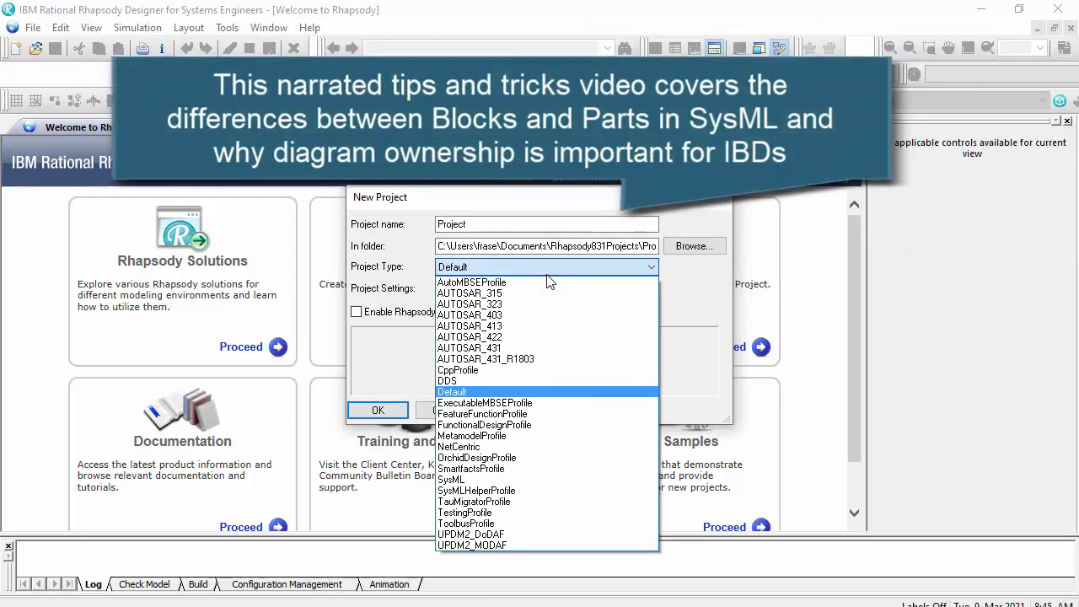
pyautogui.click(527, 479)
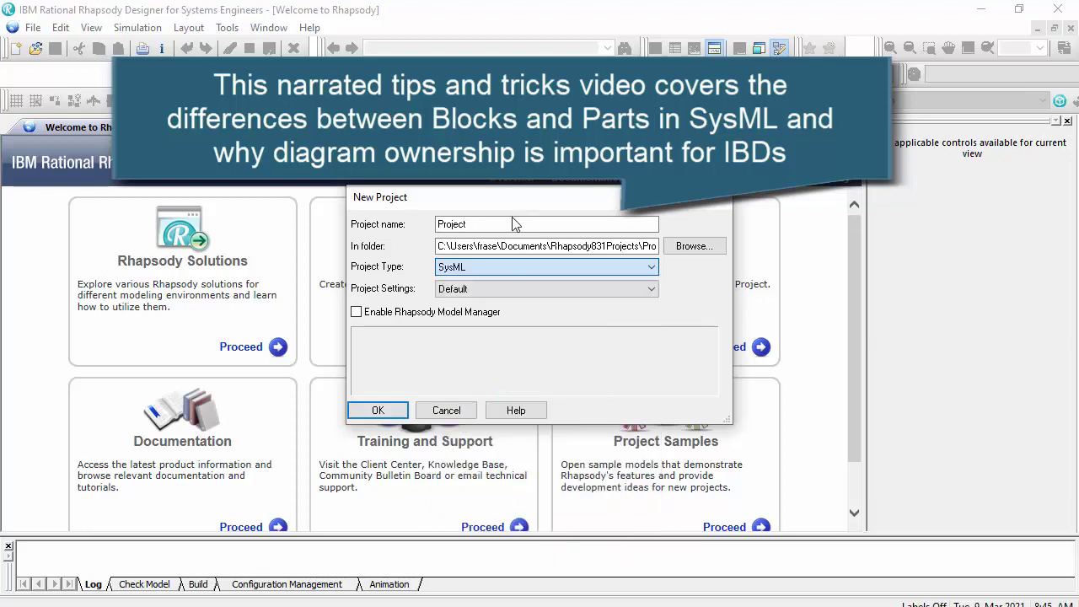
pyautogui.doubleClick(516, 223)
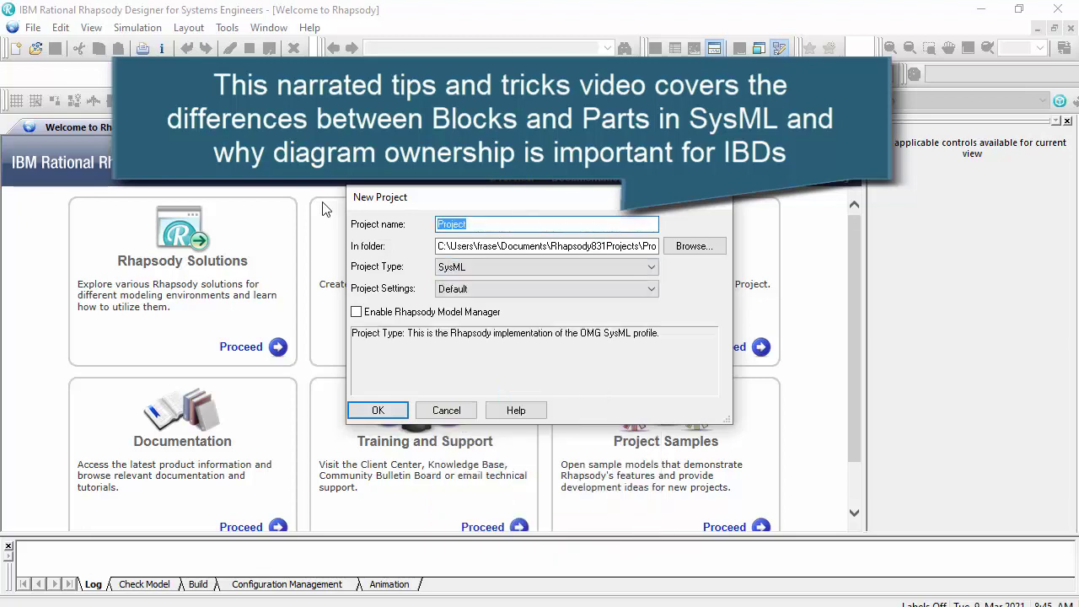
pyautogui.write('SysMLProject')
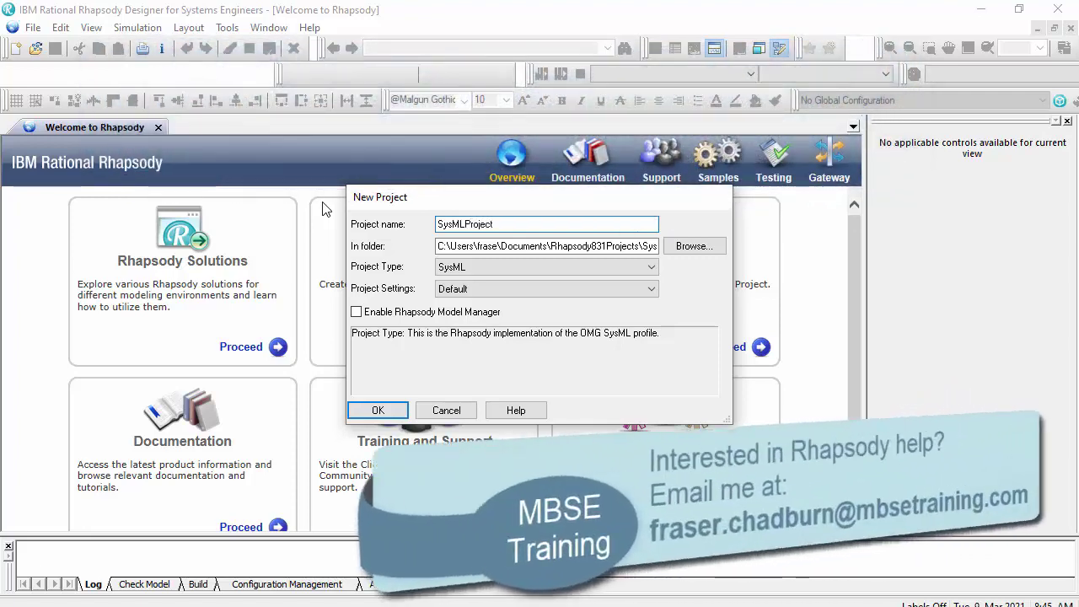
pyautogui.write('1')
pyautogui.click(372, 410)
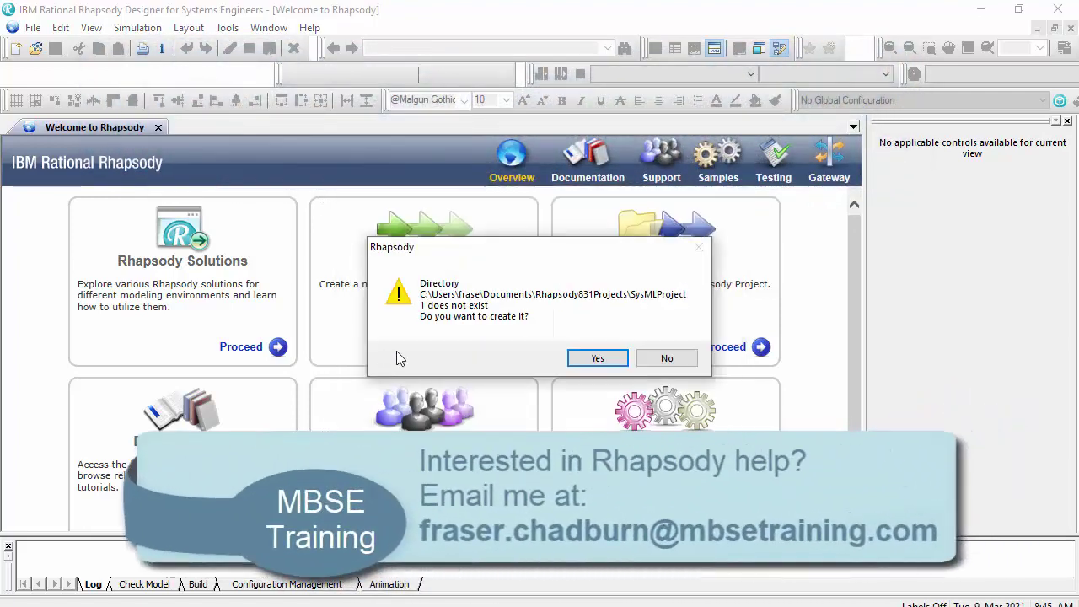
# - Create the missing project folder and delete the default Structure1 internal block diagram
pyautogui.click(590, 359)
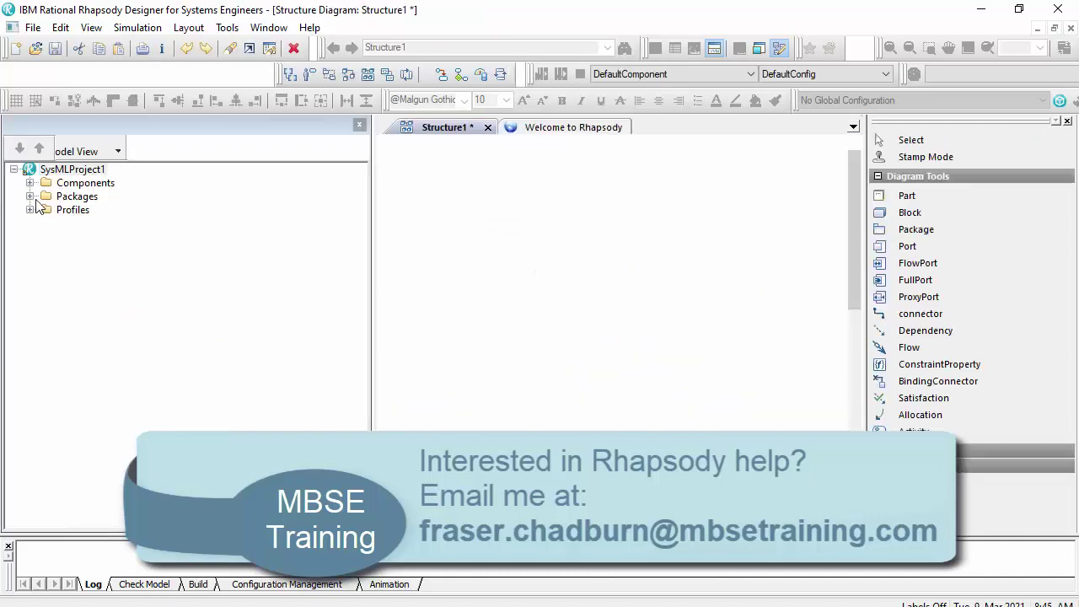
pyautogui.click(29, 196)
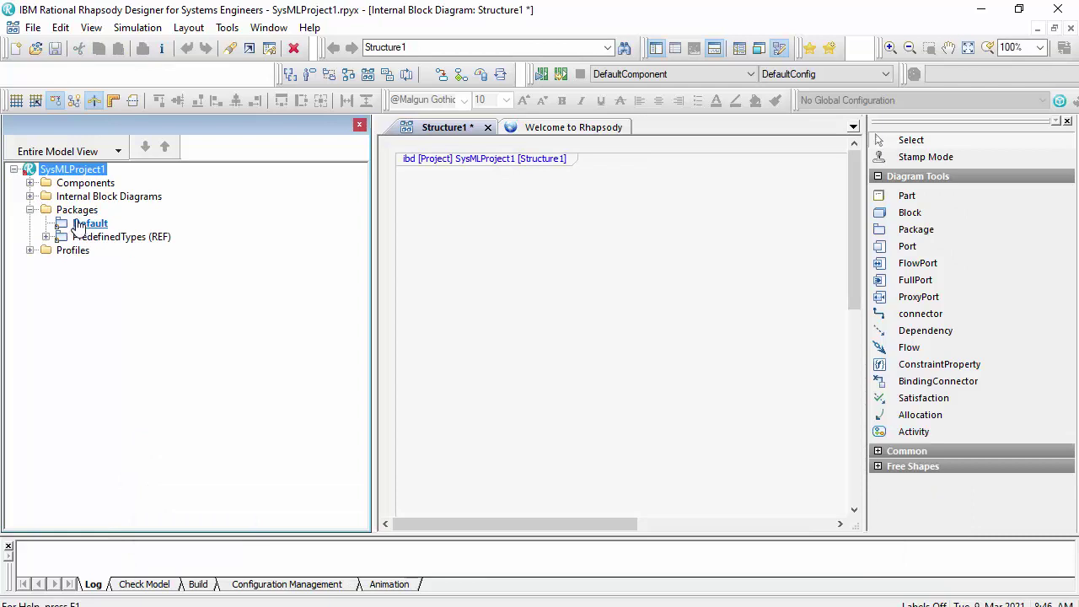
pyautogui.click(30, 196)
pyautogui.rightClick(108, 214)
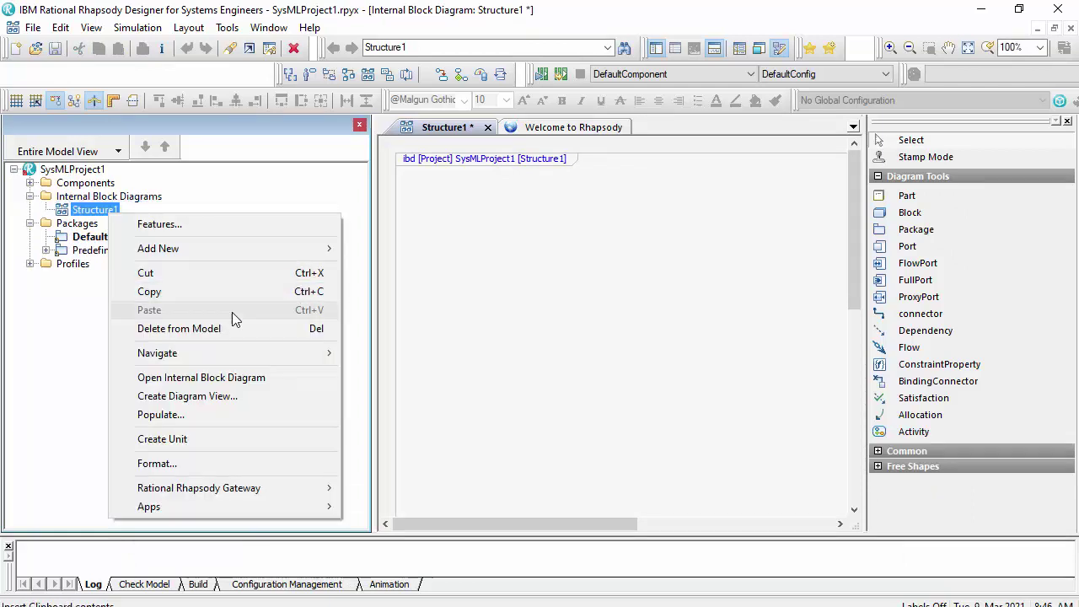
pyautogui.click(233, 328)
pyautogui.click(583, 351)
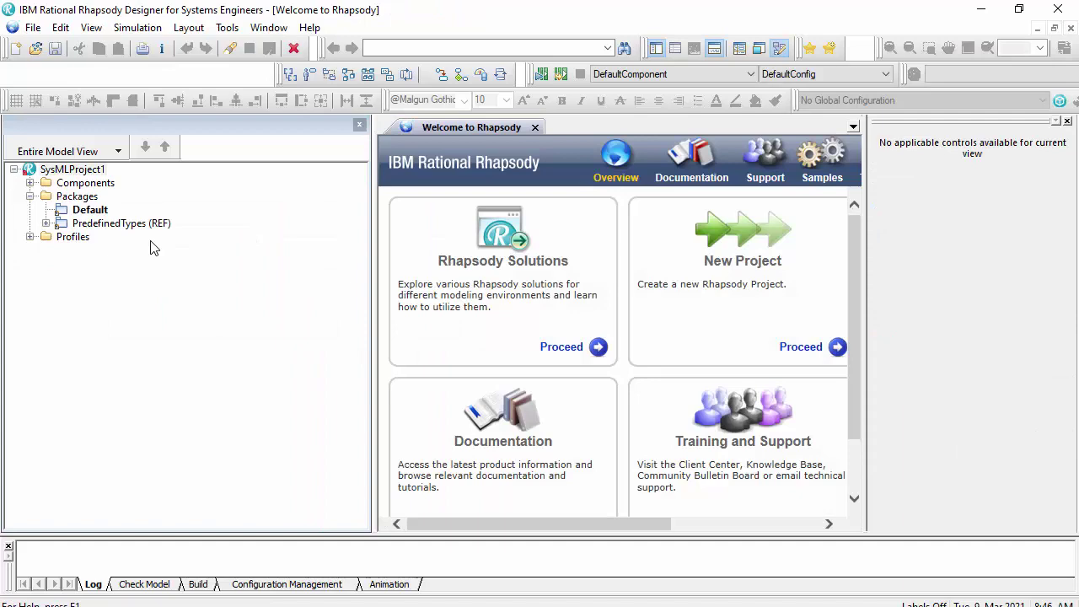
# - Add a new block definition diagram to the Default package
pyautogui.rightClick(91, 211)
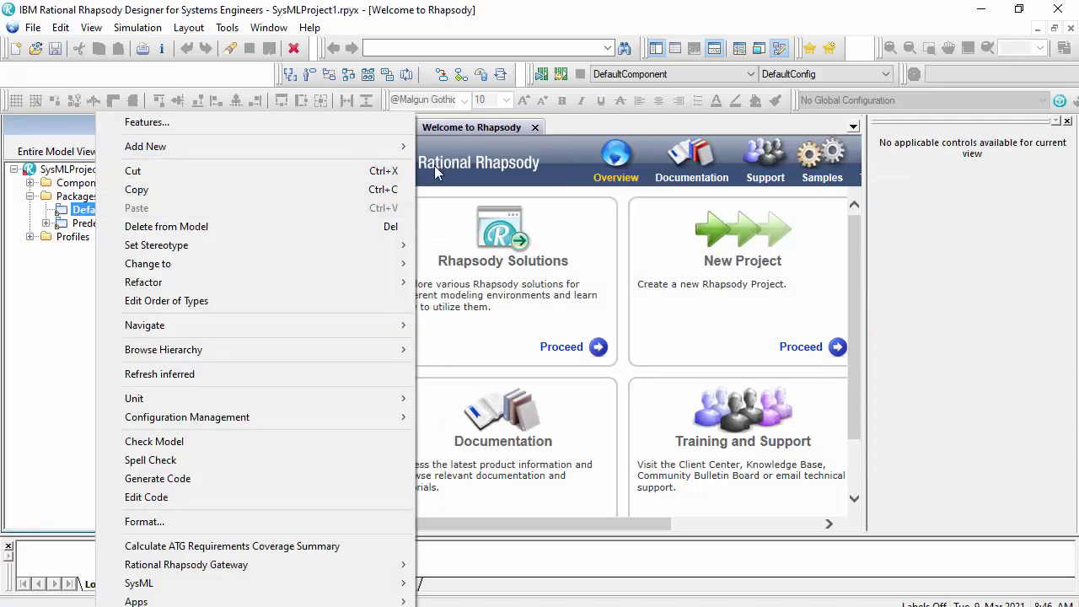
pyautogui.moveTo(390, 147)
pyautogui.moveTo(509, 147)
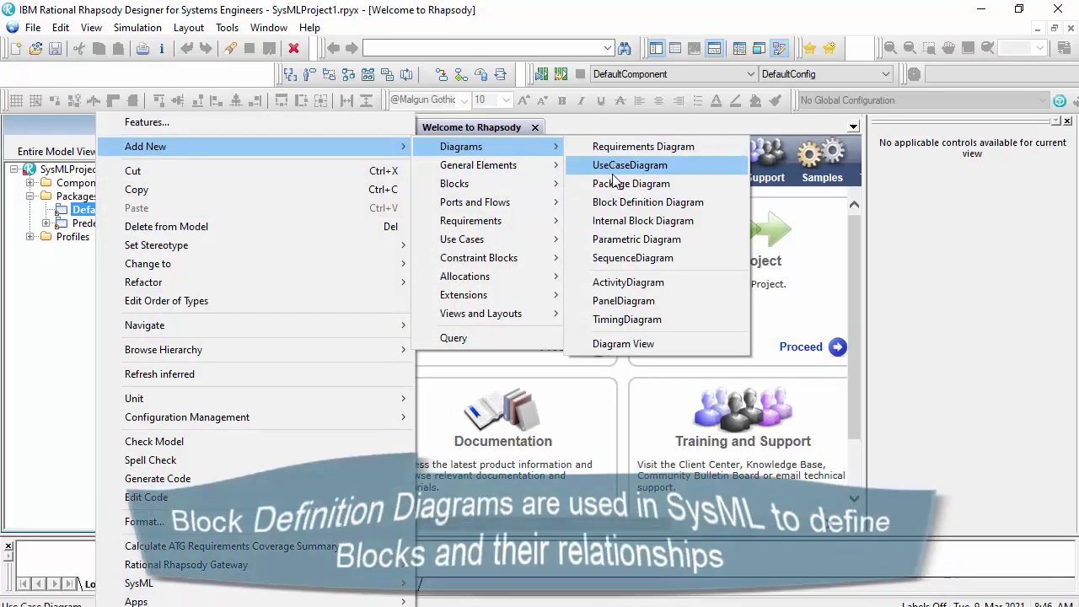
pyautogui.click(648, 202)
pyautogui.click(440, 363)
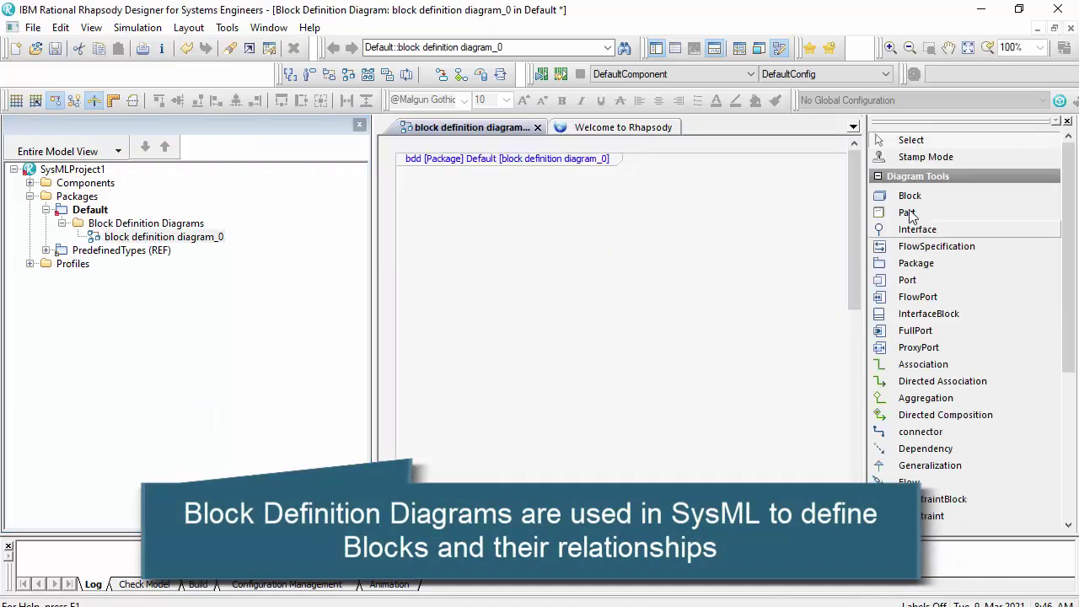
# - Draw a block named SystemA near the top of the diagram
pyautogui.click(910, 196)
pyautogui.moveTo(593, 216); pyautogui.dragTo(705, 272)
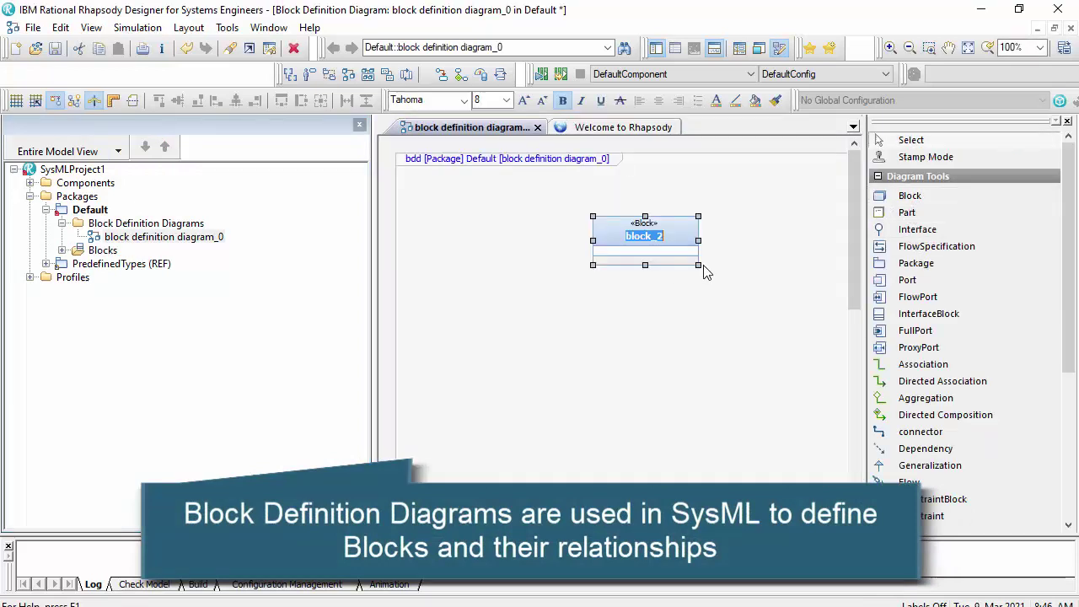
pyautogui.write('SystemA')
pyautogui.click(910, 195)
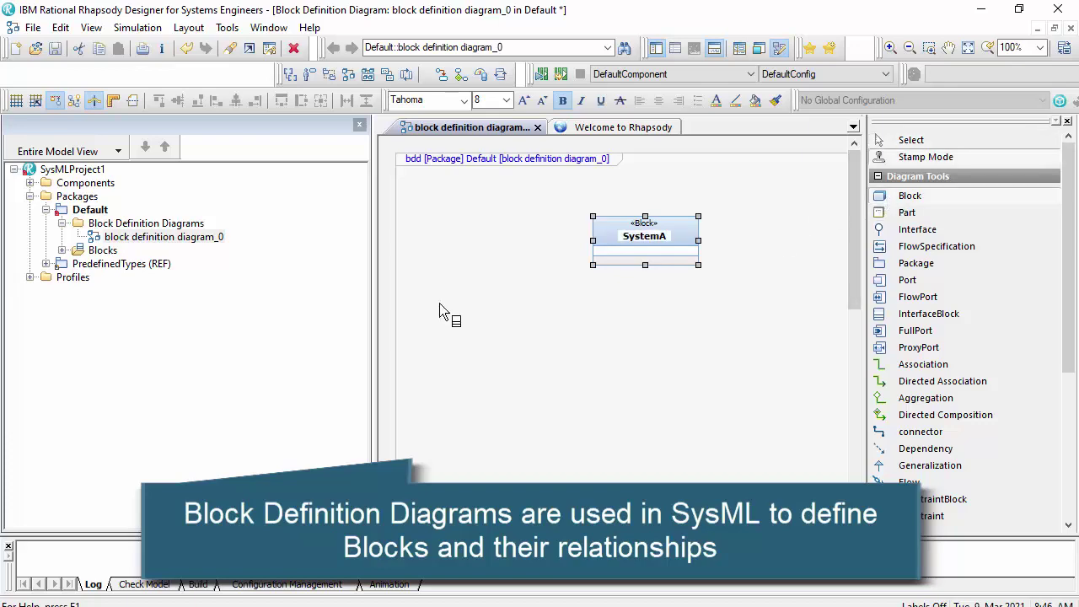
# - Add blocks SubsystemA and SubsystemB side by side below SystemA
pyautogui.click(546, 348)
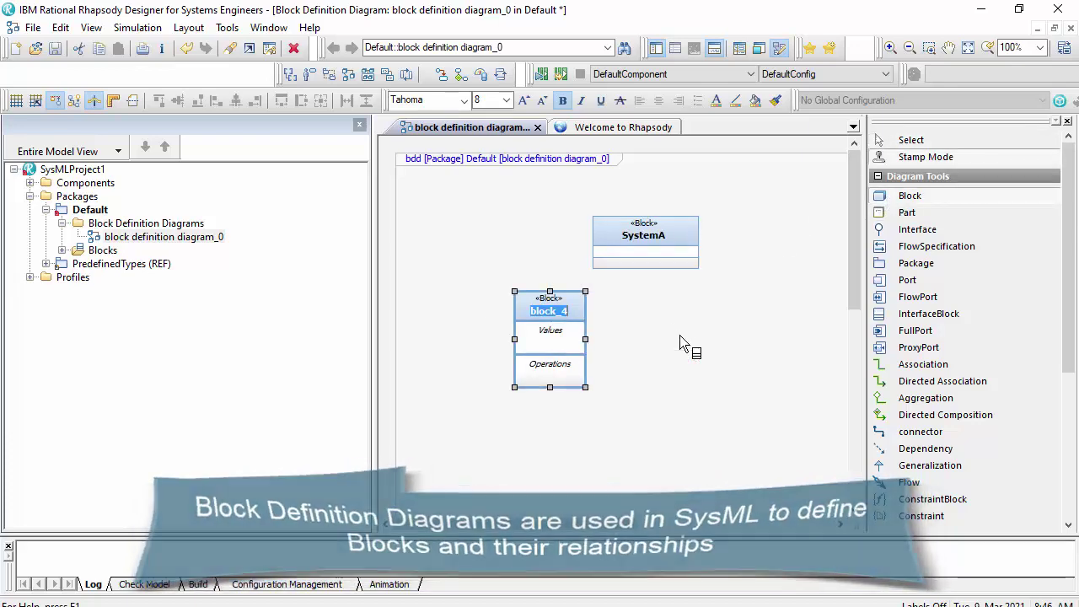
pyautogui.click(687, 343)
pyautogui.write('SubsystemB')
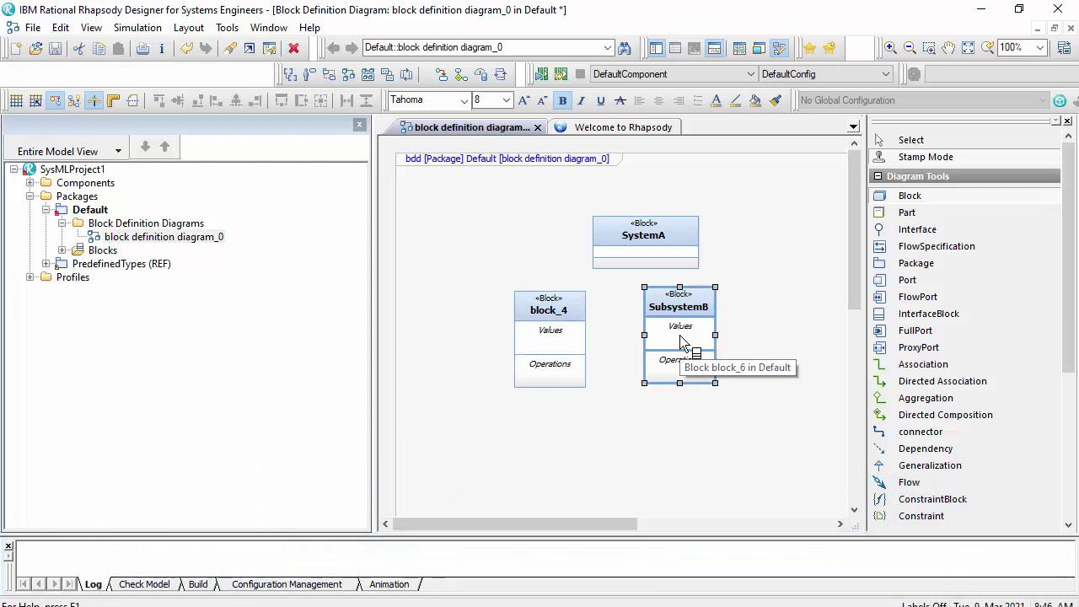
pyautogui.press('Return')
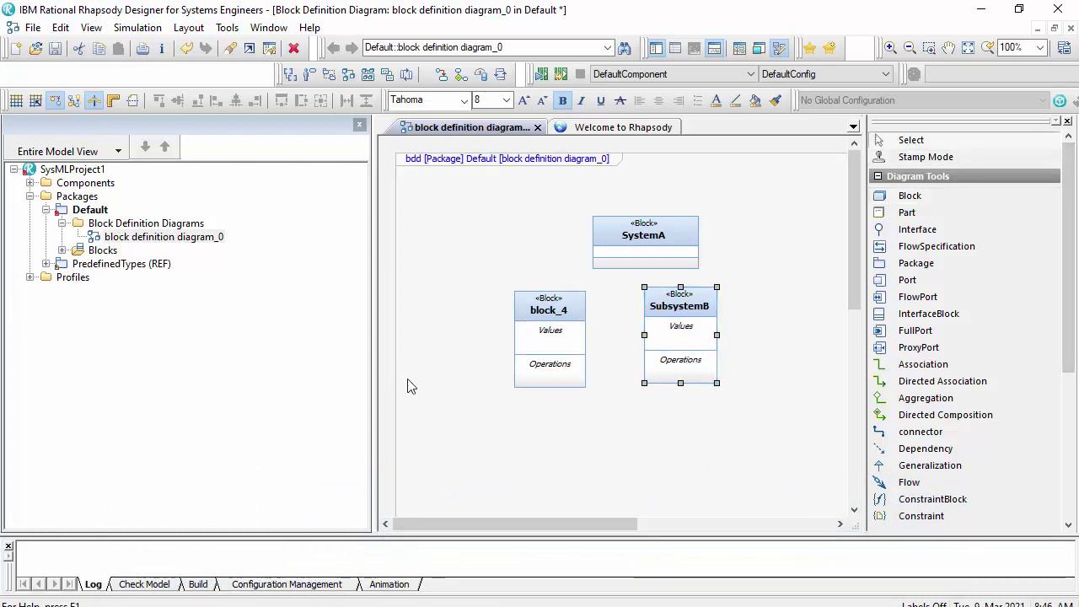
pyautogui.click(540, 313)
pyautogui.click(542, 317)
pyautogui.write('S')
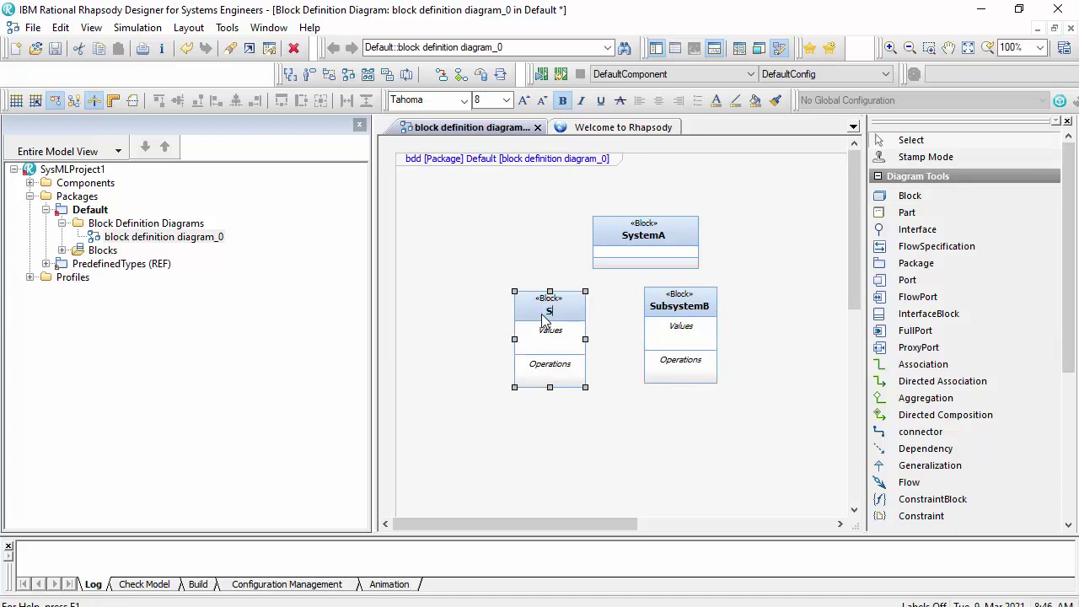
pyautogui.write('ubsystemA')
pyautogui.click(655, 330)
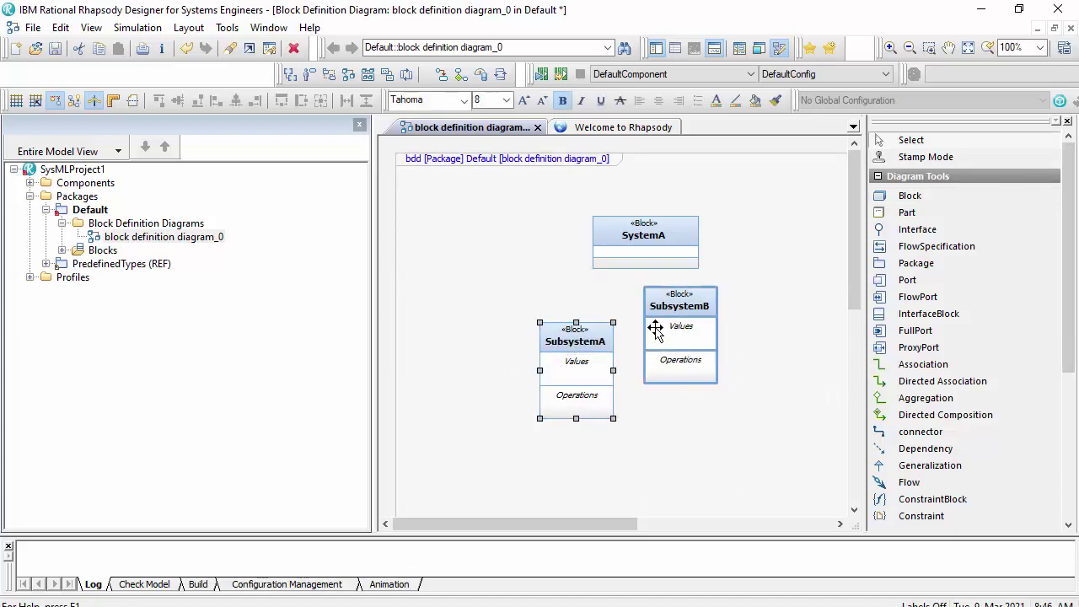
pyautogui.moveTo(655, 330); pyautogui.dragTo(709, 365)
# - Draw directed compositions from SystemA to SubsystemA and SubsystemB, naming the roles partA and partB
pyautogui.click(942, 415)
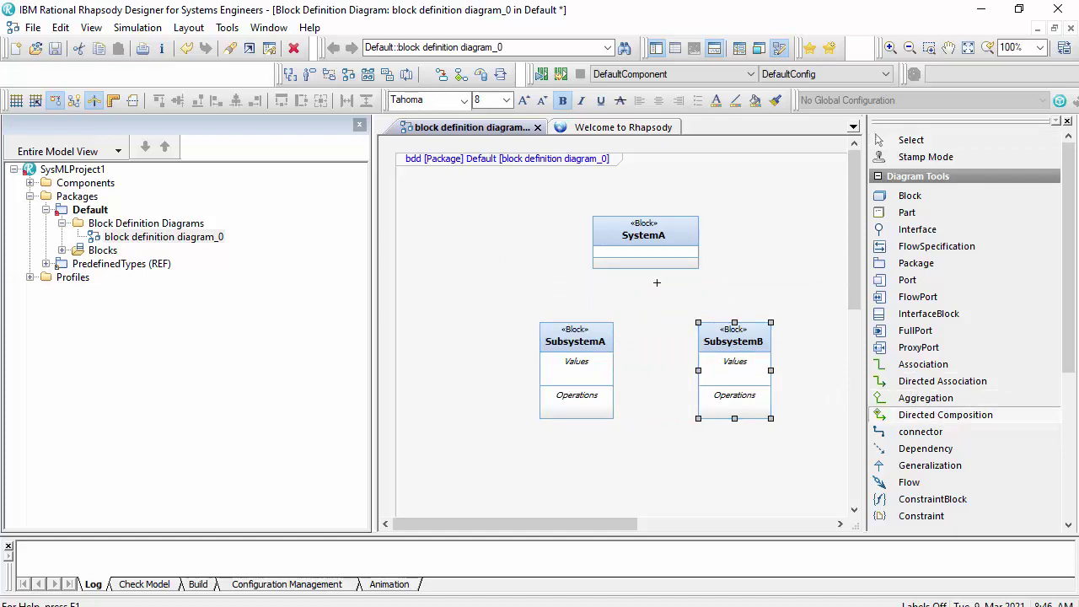
pyautogui.click(576, 327)
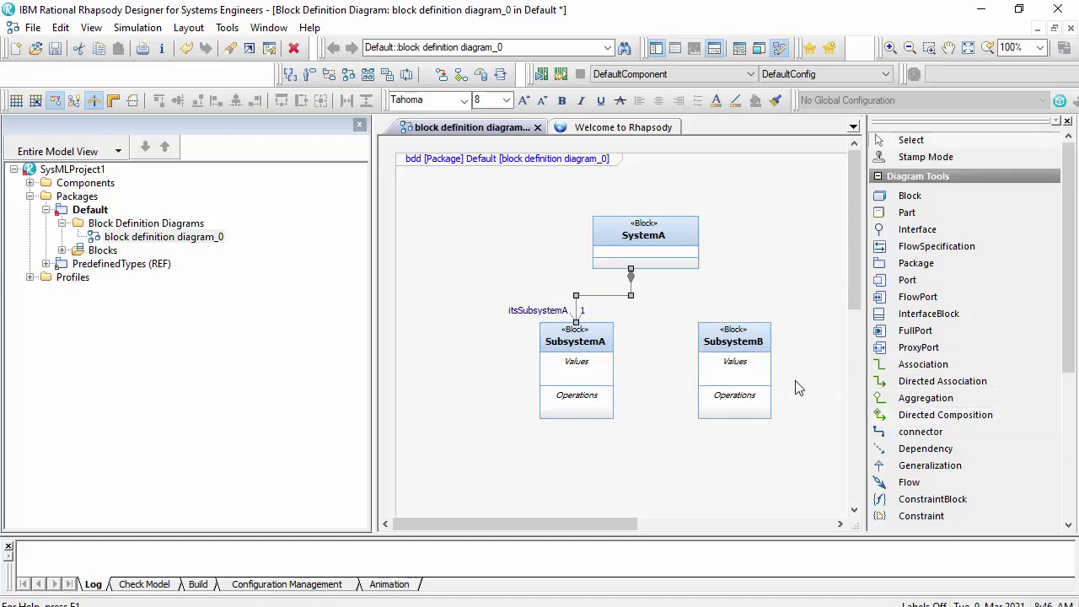
pyautogui.click(732, 324)
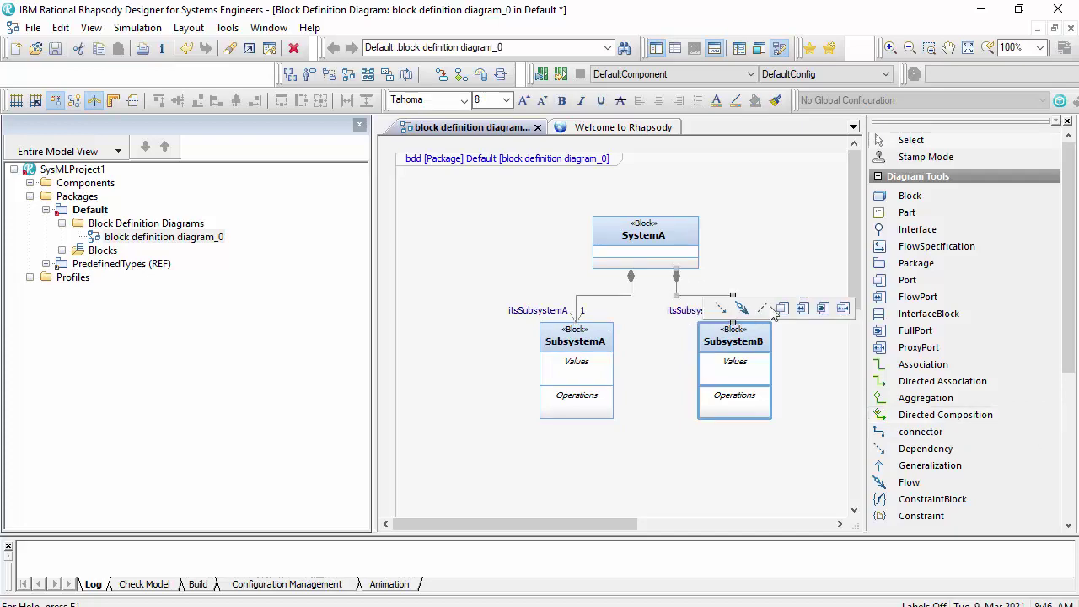
pyautogui.doubleClick(560, 311)
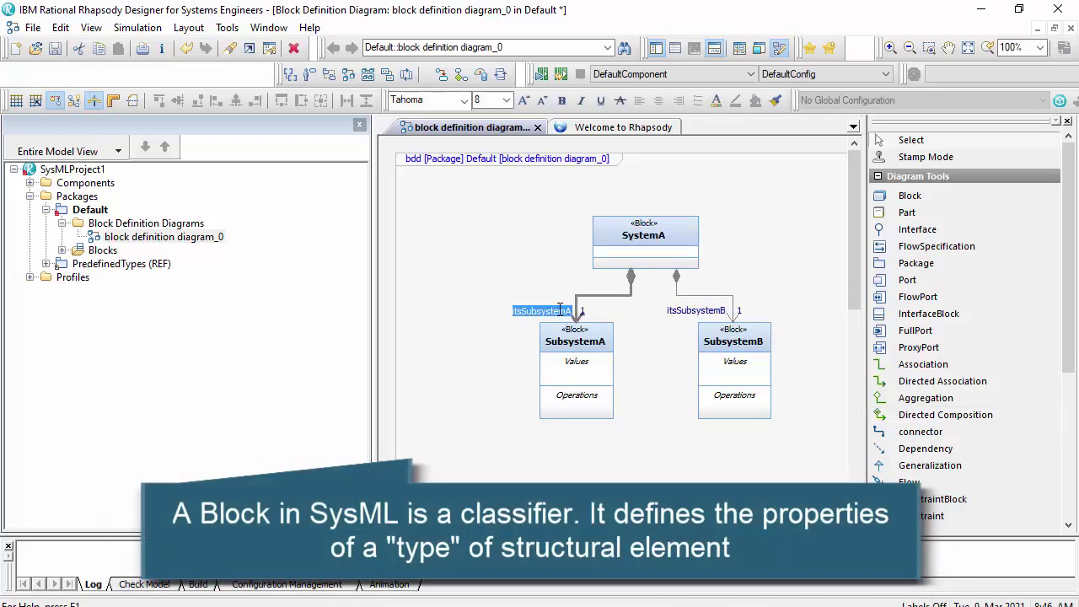
pyautogui.write('partA')
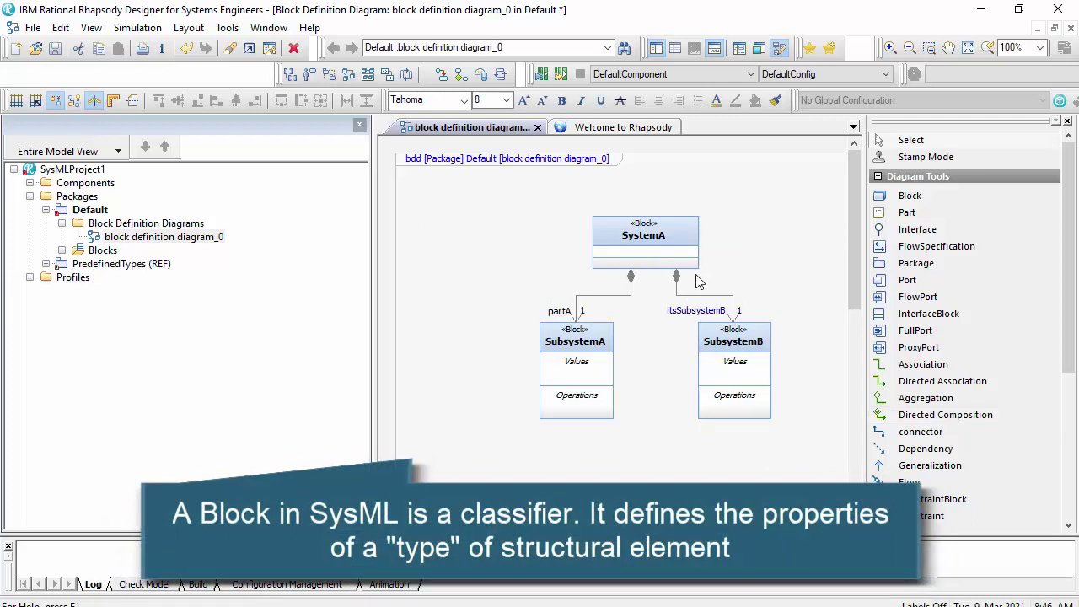
pyautogui.doubleClick(707, 311)
pyautogui.write('partB')
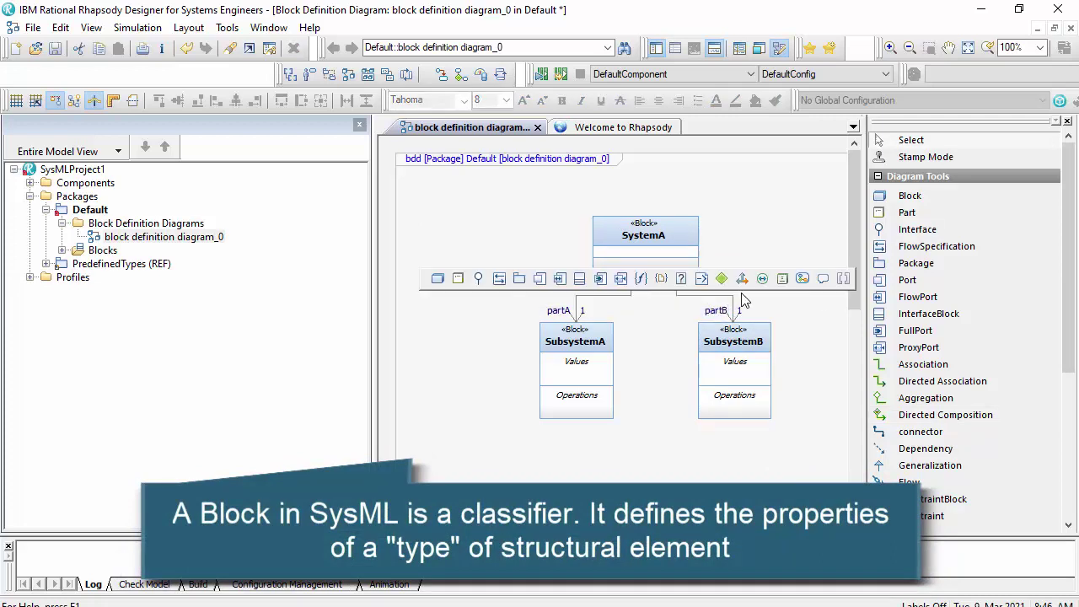
# - Locate the partA composition in the model browser, then select SystemA
pyautogui.rightClick(578, 319)
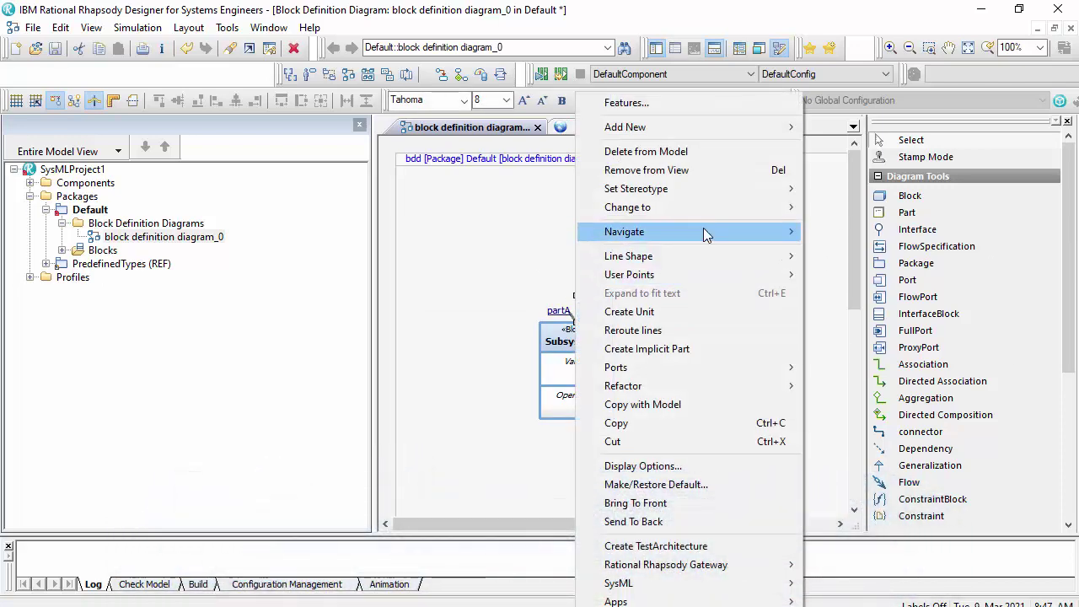
pyautogui.moveTo(707, 234)
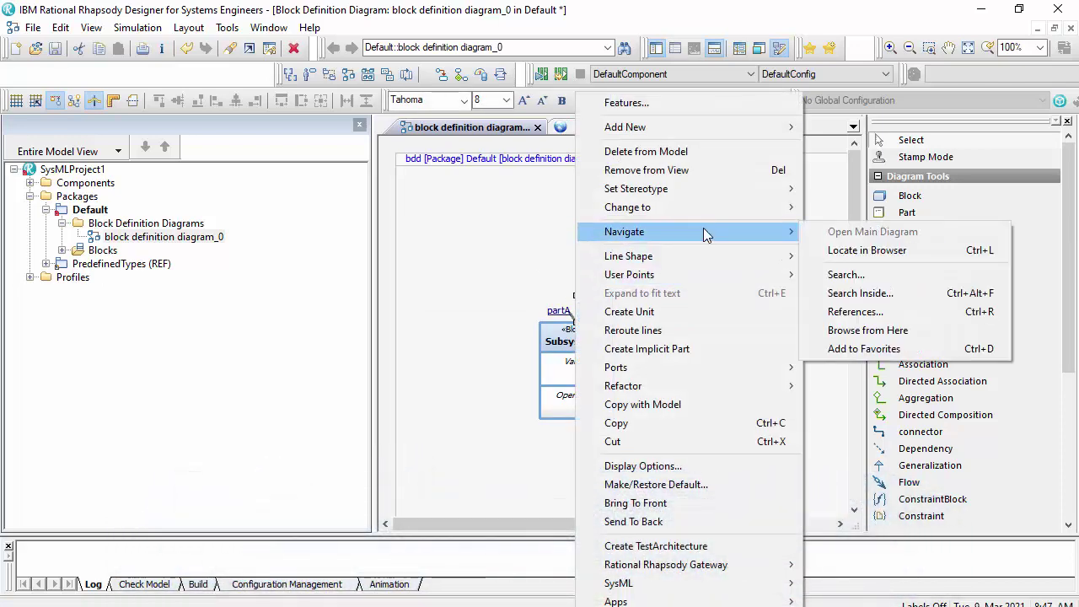
pyautogui.click(867, 251)
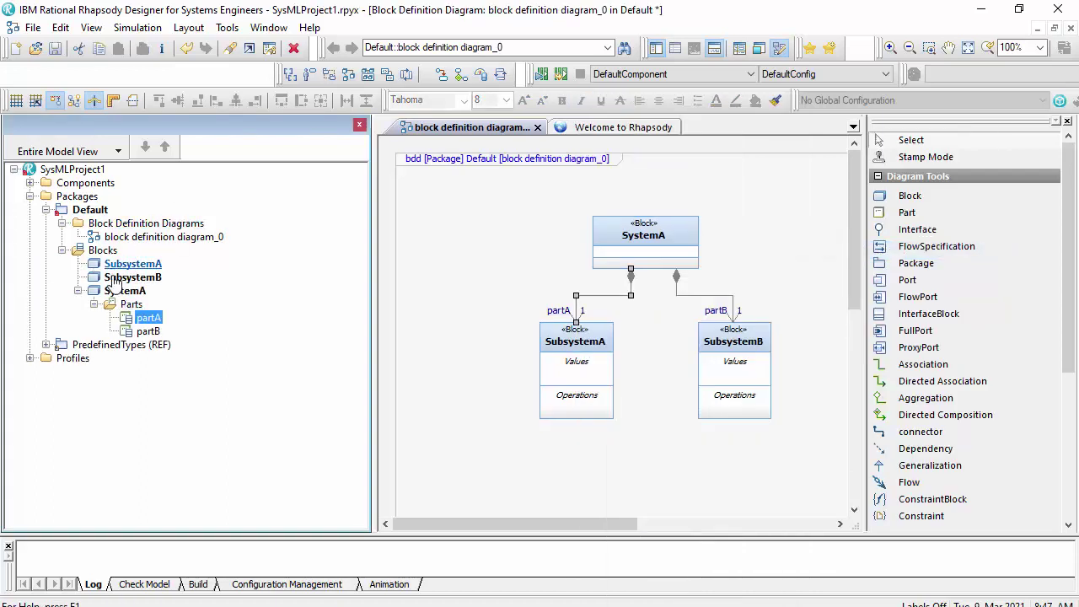
pyautogui.click(149, 317)
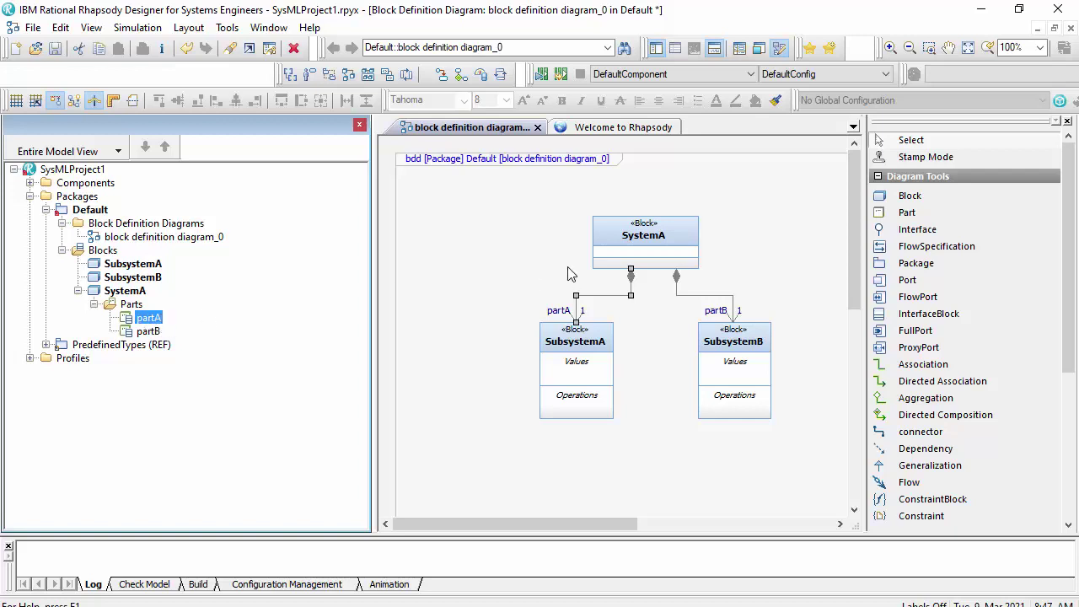
pyautogui.click(645, 253)
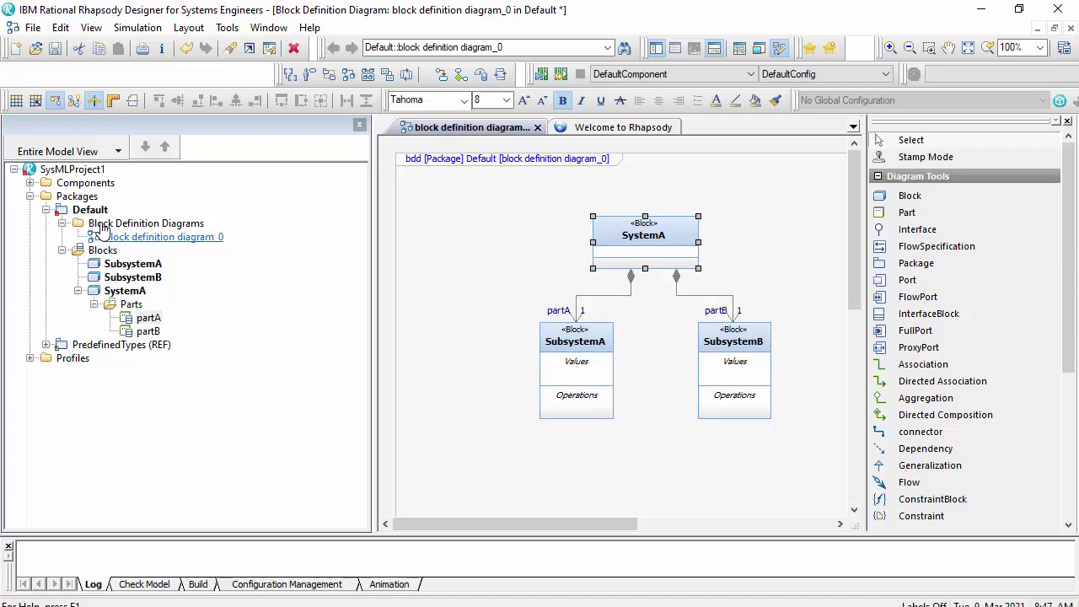
pyautogui.click(148, 318)
pyautogui.moveTo(132, 287); pyautogui.dragTo(90, 210)
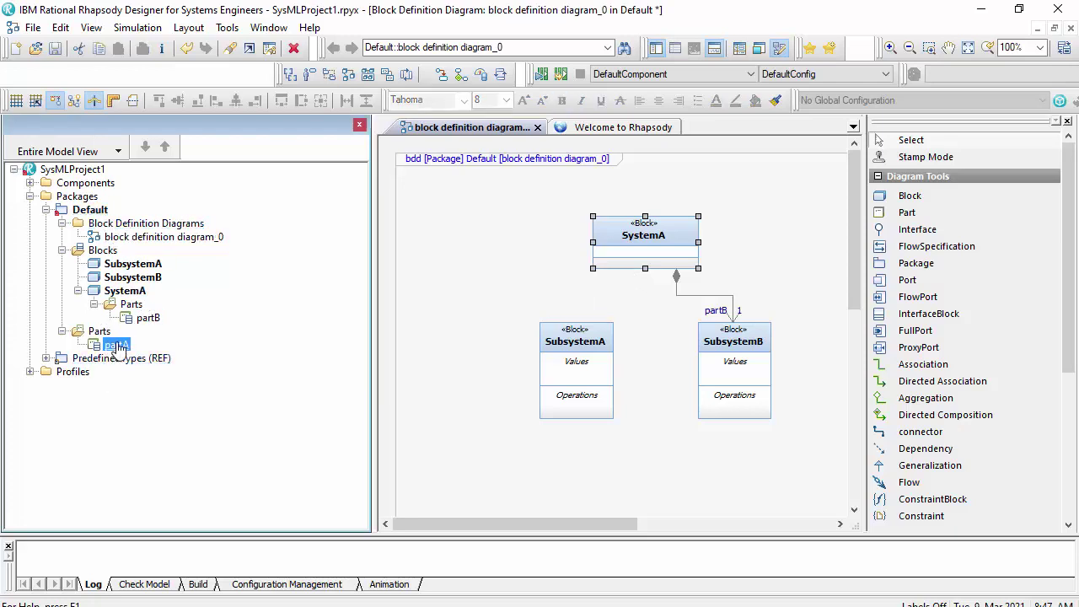
pyautogui.moveTo(116, 345); pyautogui.dragTo(131, 304)
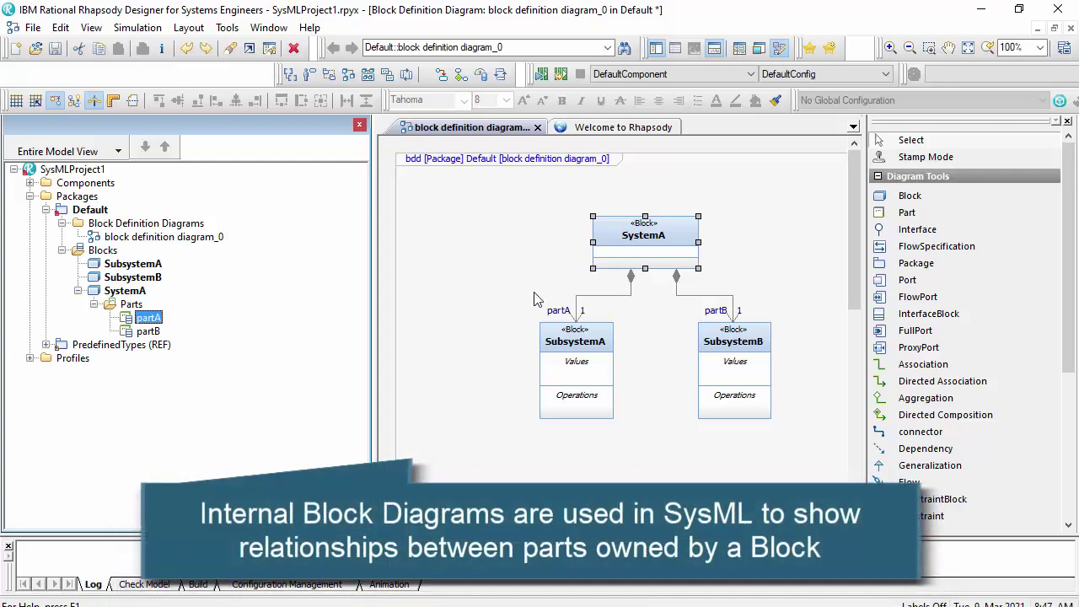
pyautogui.click(426, 310)
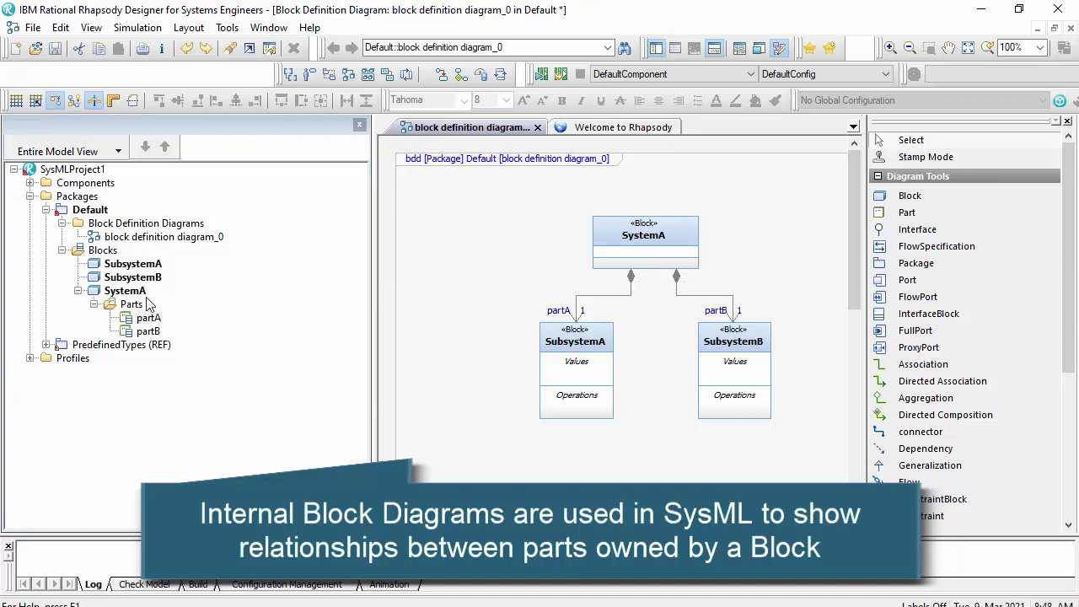
# - Add internal block diagram_7 to the Default package and place partA:SubsystemA on it
pyautogui.rightClick(134, 291)
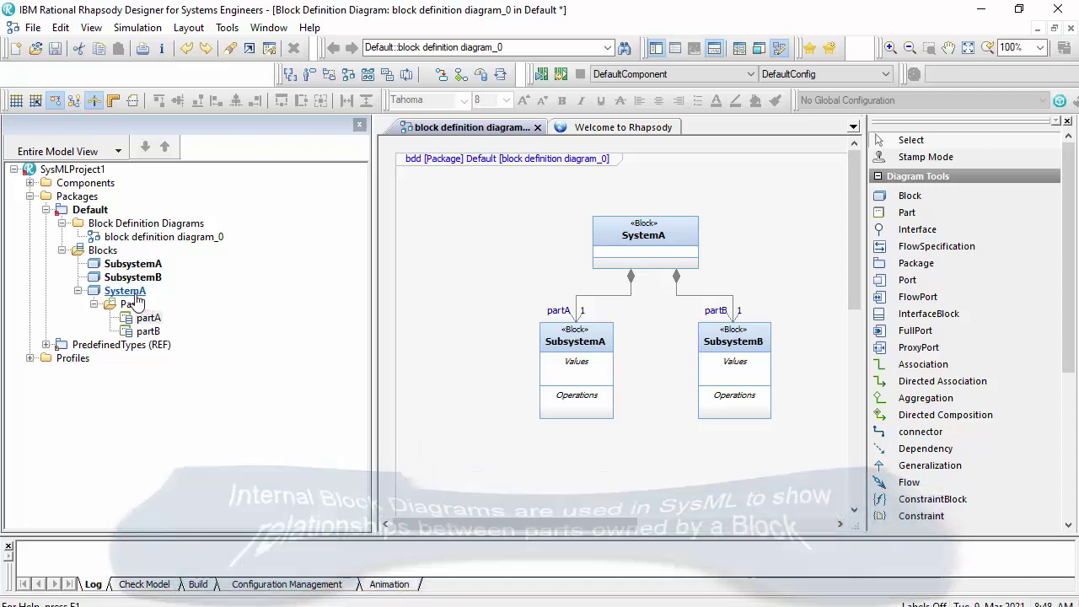
pyautogui.rightClick(97, 216)
pyautogui.moveTo(375, 149)
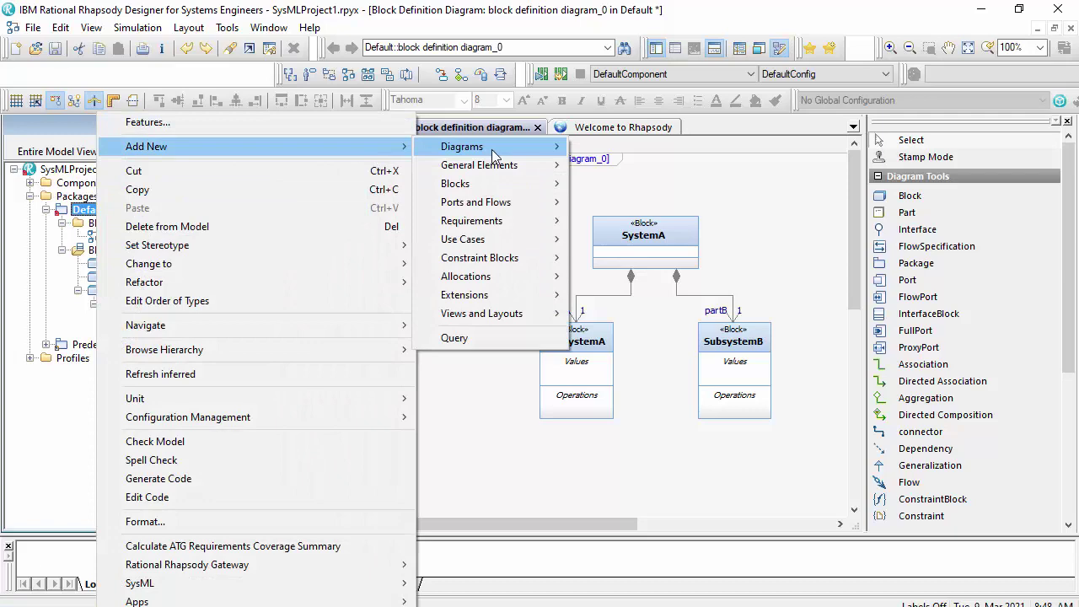
pyautogui.moveTo(492, 149)
pyautogui.click(624, 218)
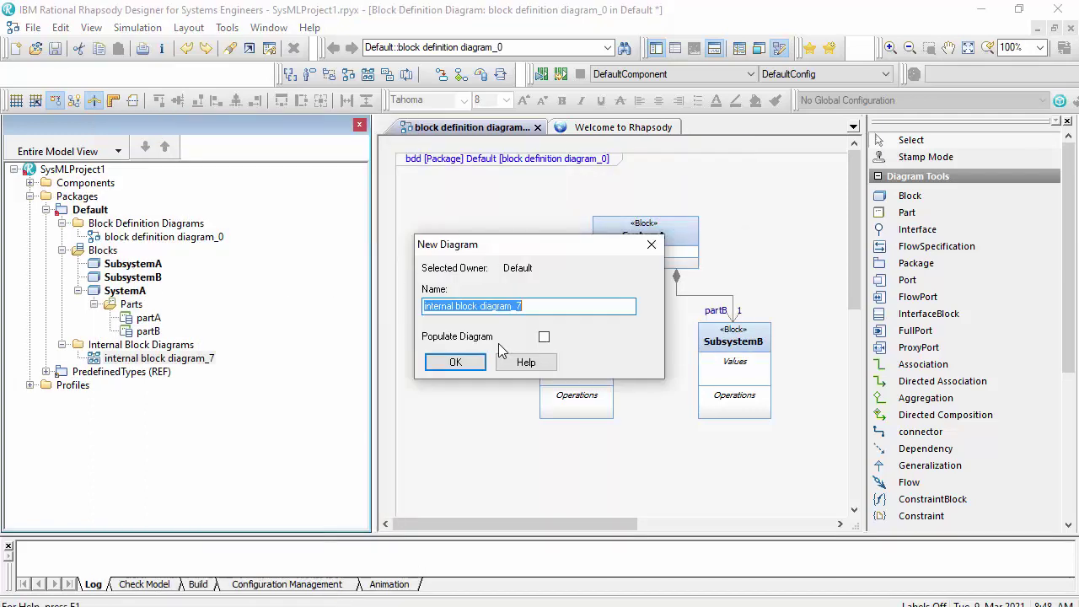
pyautogui.click(459, 364)
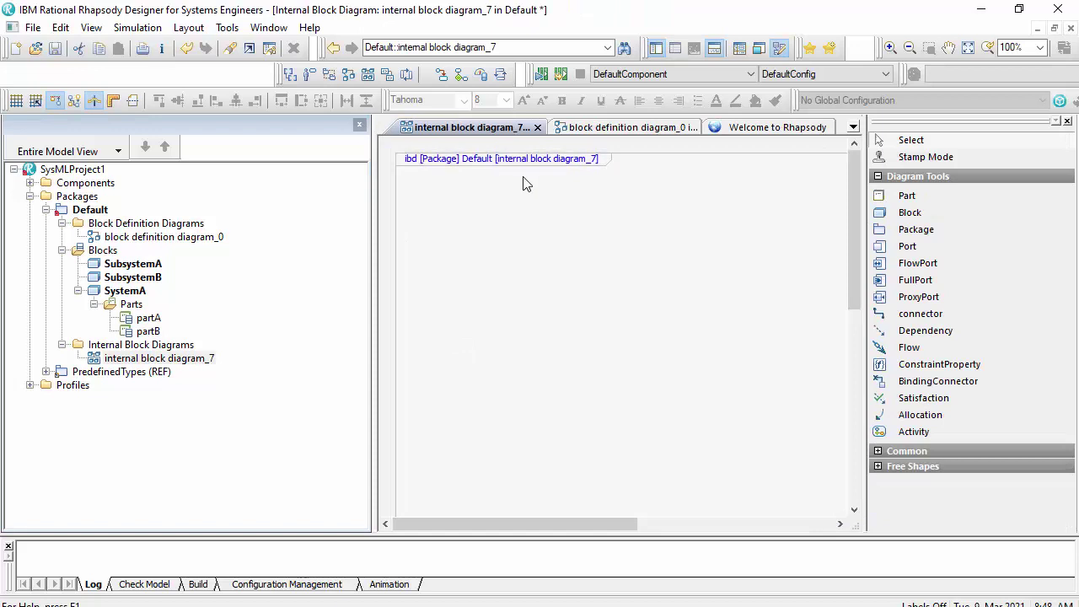
pyautogui.moveTo(149, 317); pyautogui.dragTo(490, 226)
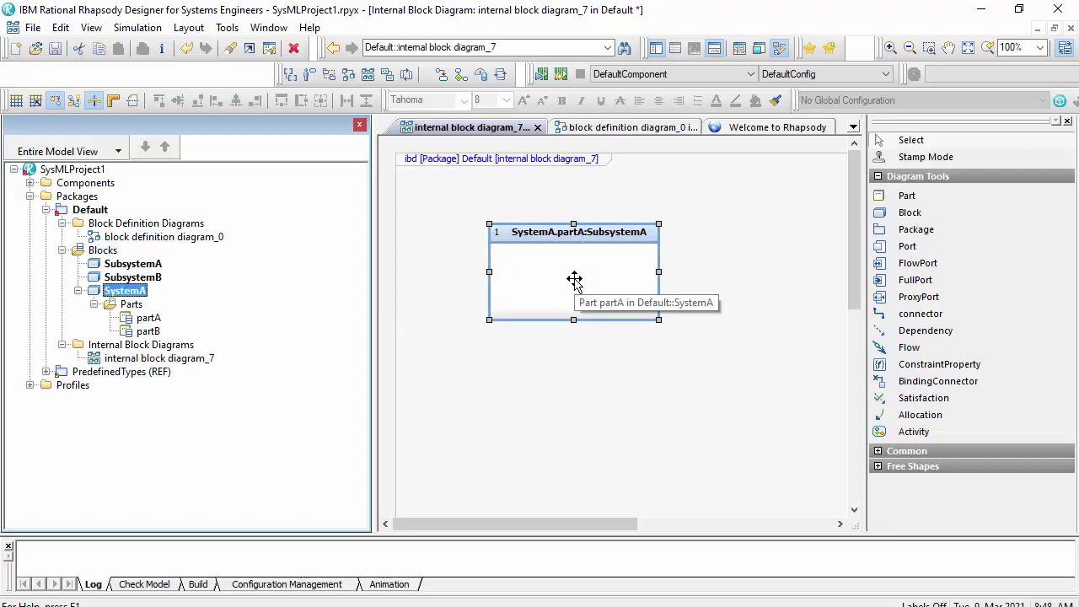
pyautogui.click(573, 280)
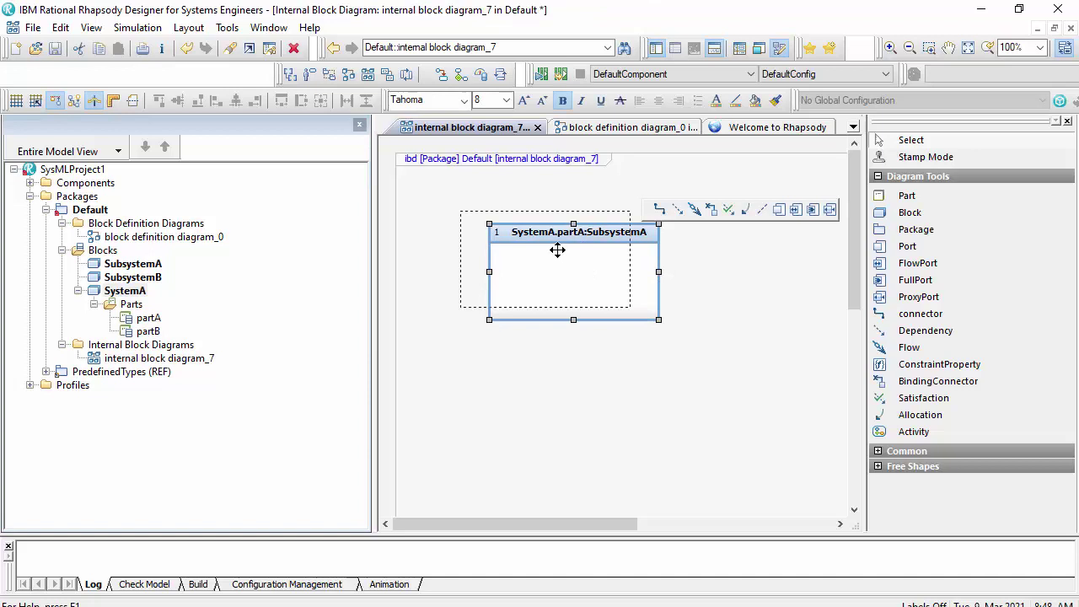
# - Drop SystemA onto diagram_7 and enlarge its frame to enclose partA:SubsystemA
pyautogui.moveTo(557, 250); pyautogui.dragTo(611, 273)
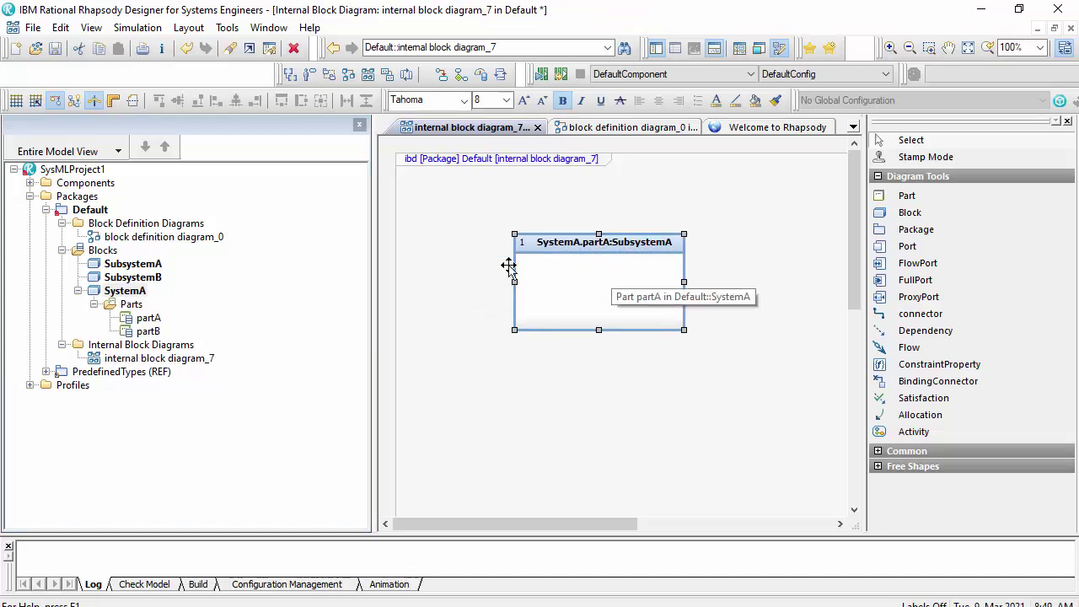
pyautogui.click(123, 290)
pyautogui.moveTo(473, 245); pyautogui.dragTo(472, 245)
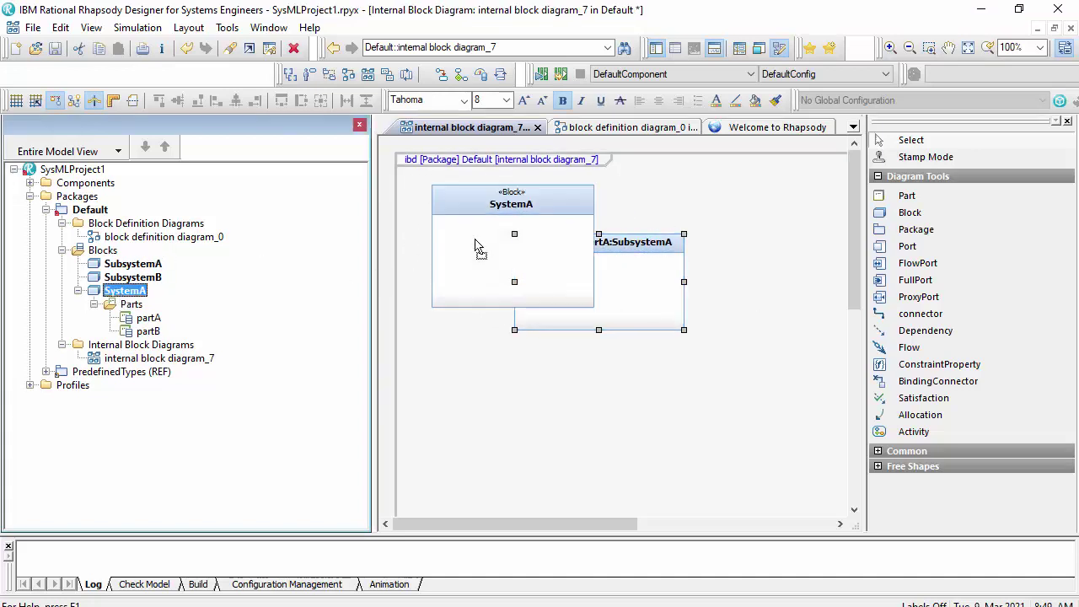
pyautogui.moveTo(592, 307); pyautogui.dragTo(765, 380)
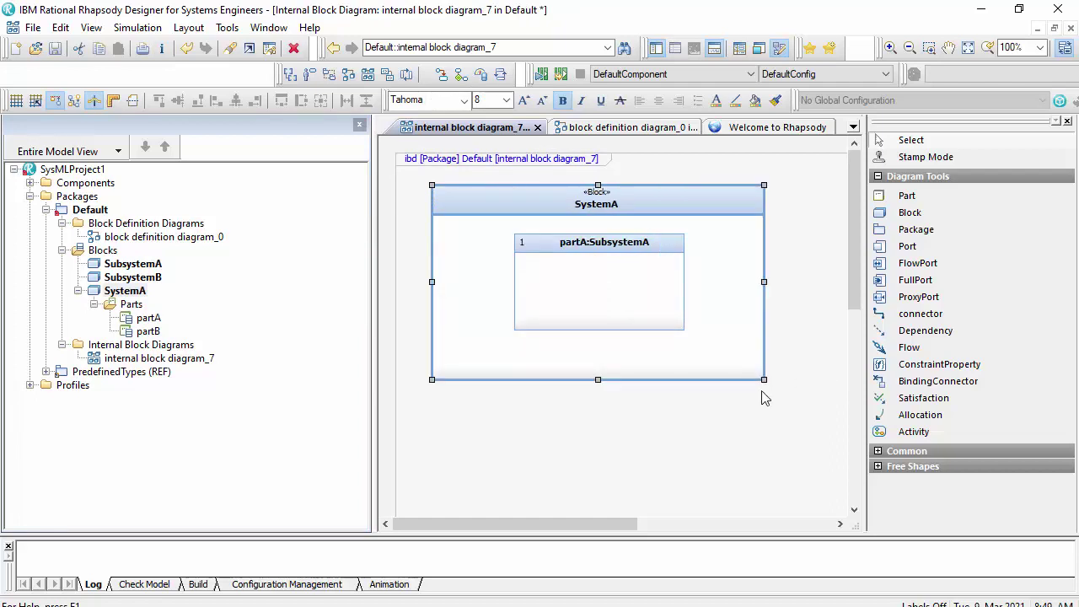
pyautogui.moveTo(599, 318); pyautogui.dragTo(599, 331)
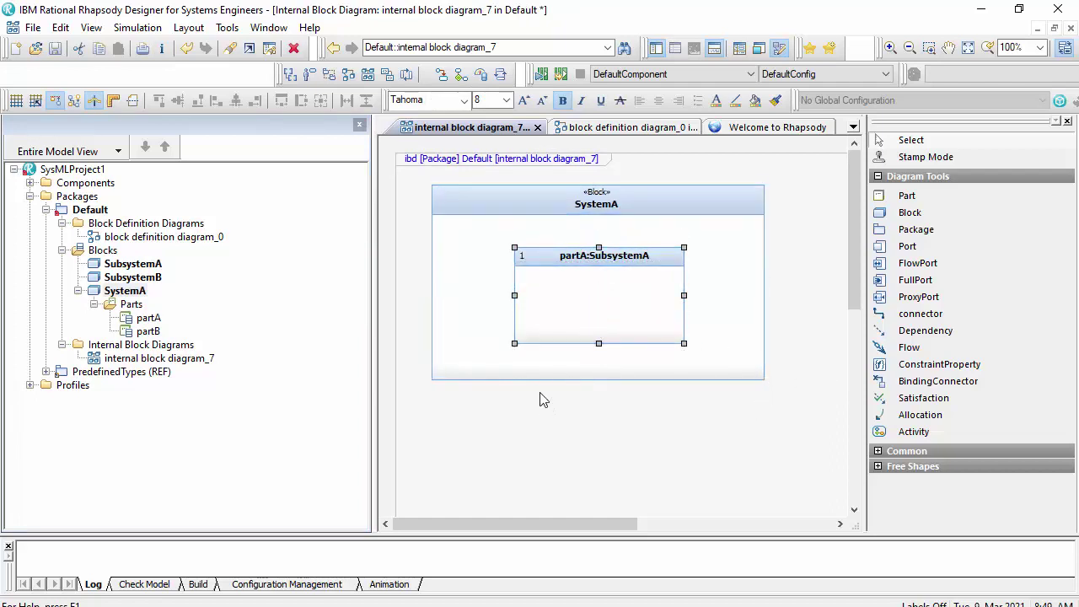
pyautogui.click(576, 419)
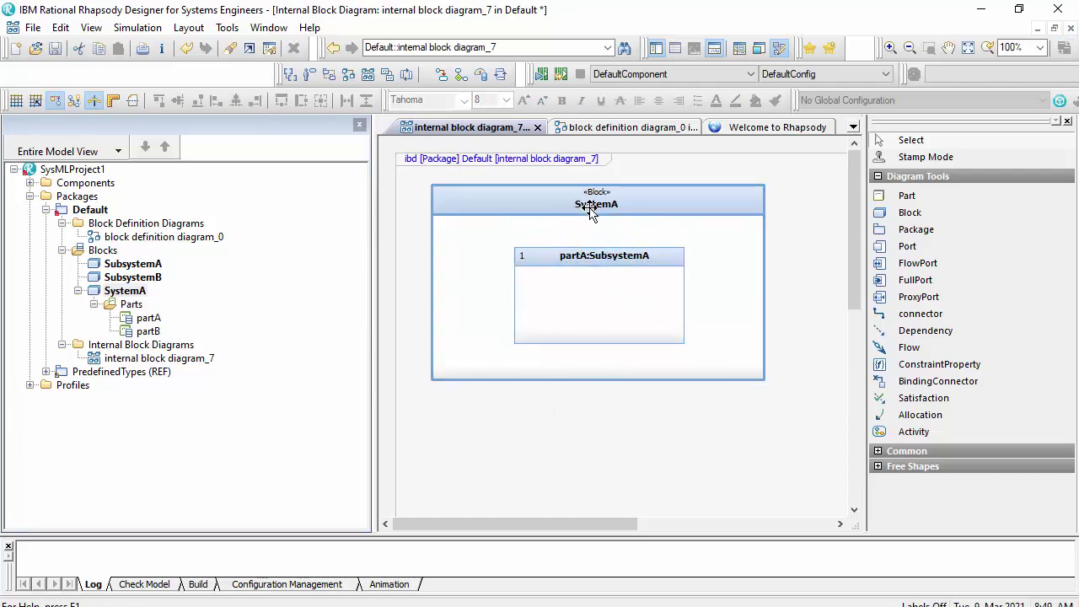
pyautogui.click(592, 269)
pyautogui.click(593, 270)
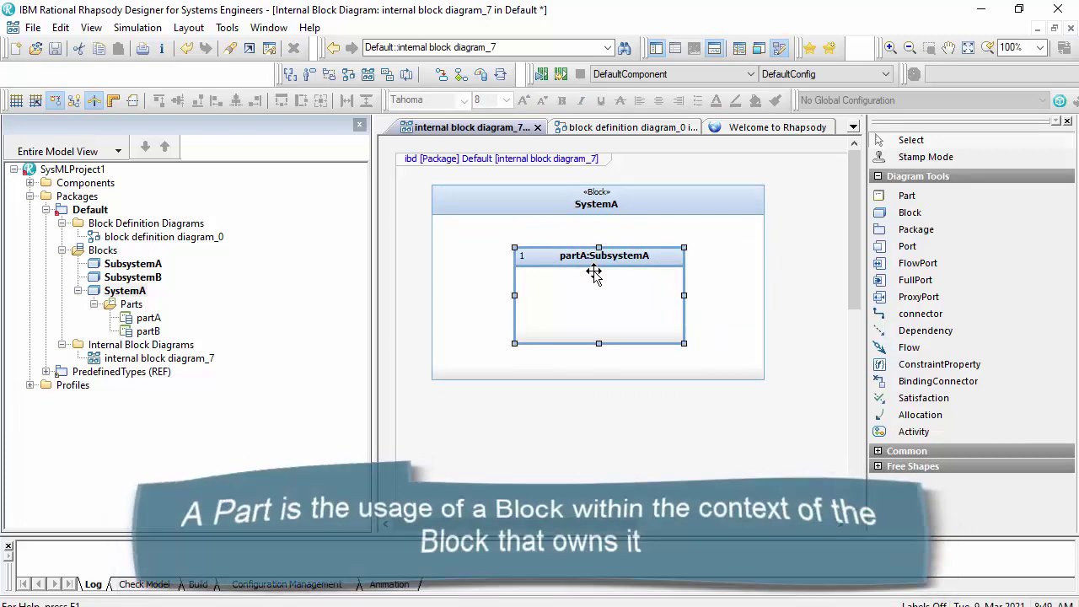
pyautogui.click(520, 162)
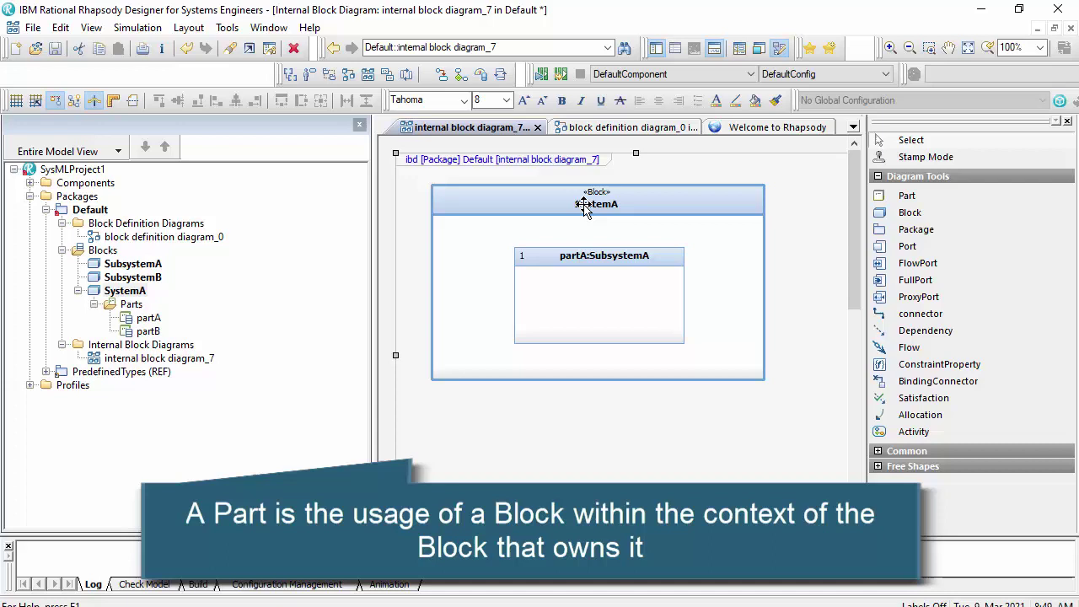
pyautogui.click(622, 205)
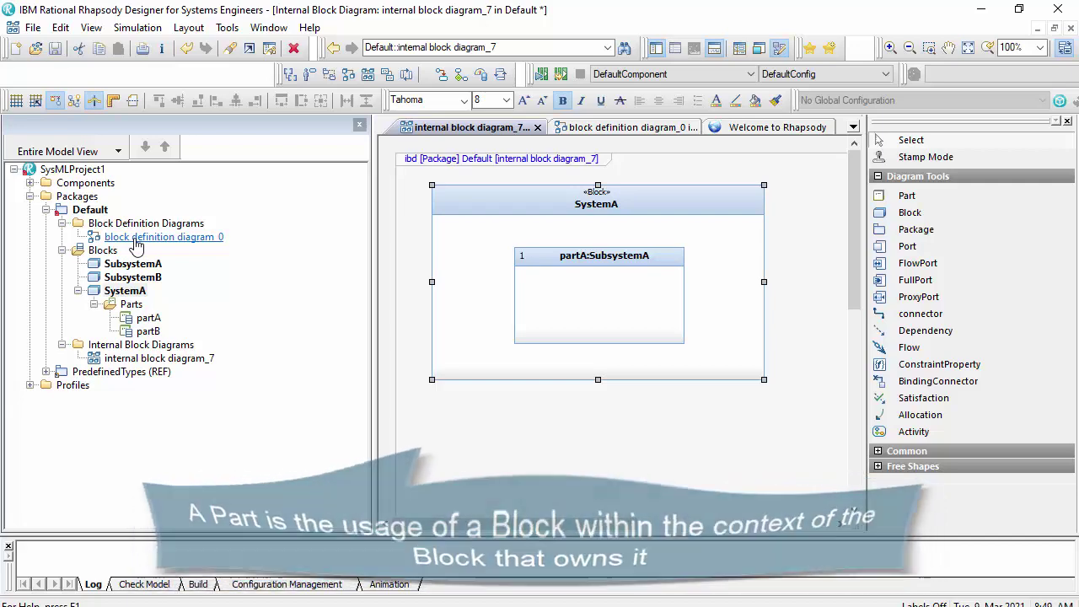
# - Add a port_0 on SystemA's left edge and another on partA's left edge
pyautogui.click(907, 246)
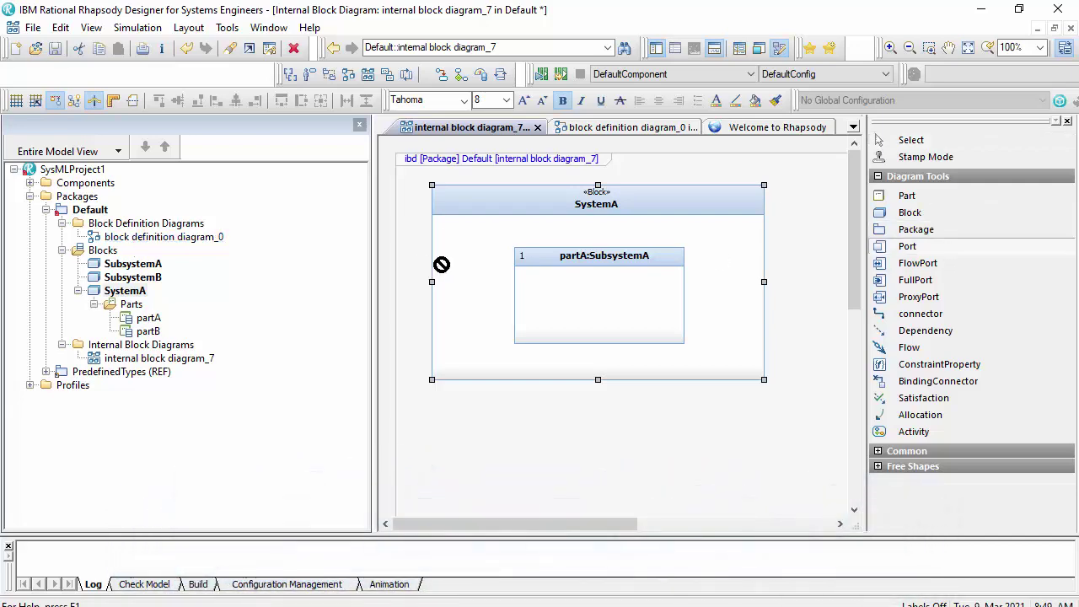
pyautogui.click(433, 262)
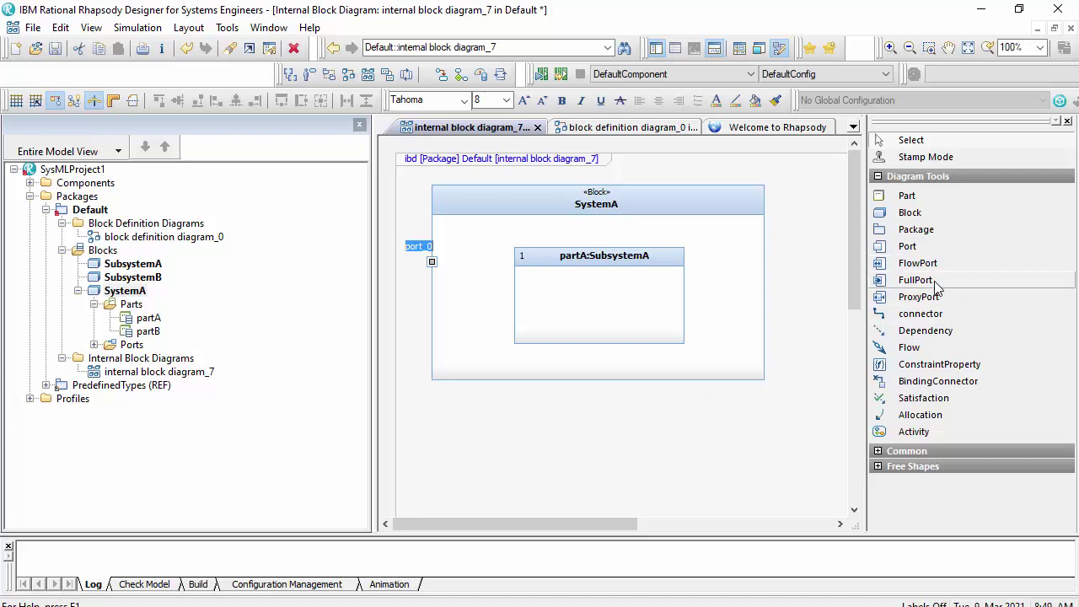
pyautogui.click(921, 247)
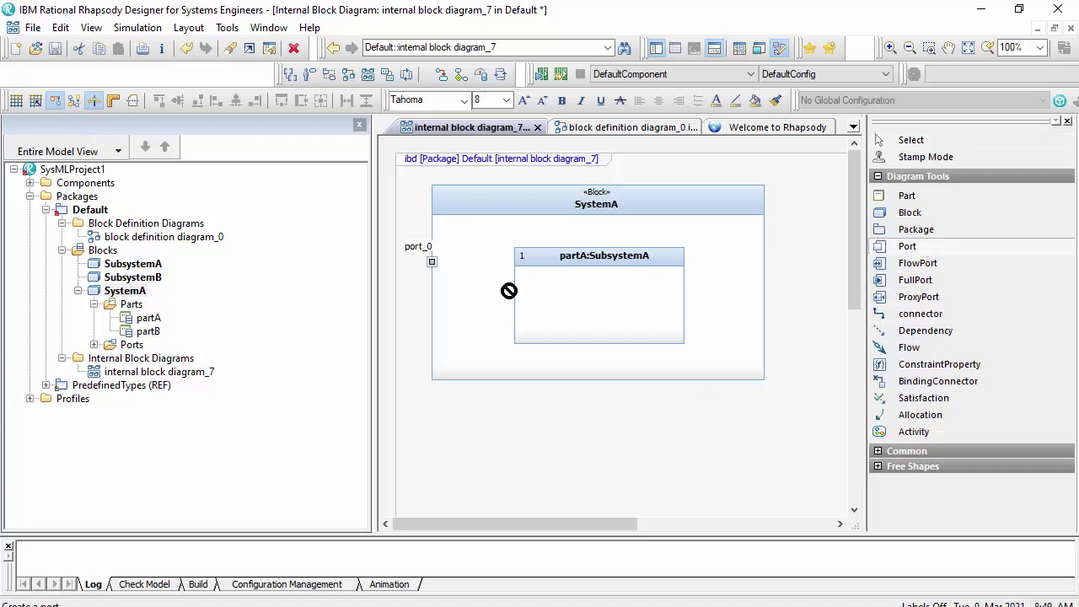
pyautogui.click(520, 298)
pyautogui.click(561, 448)
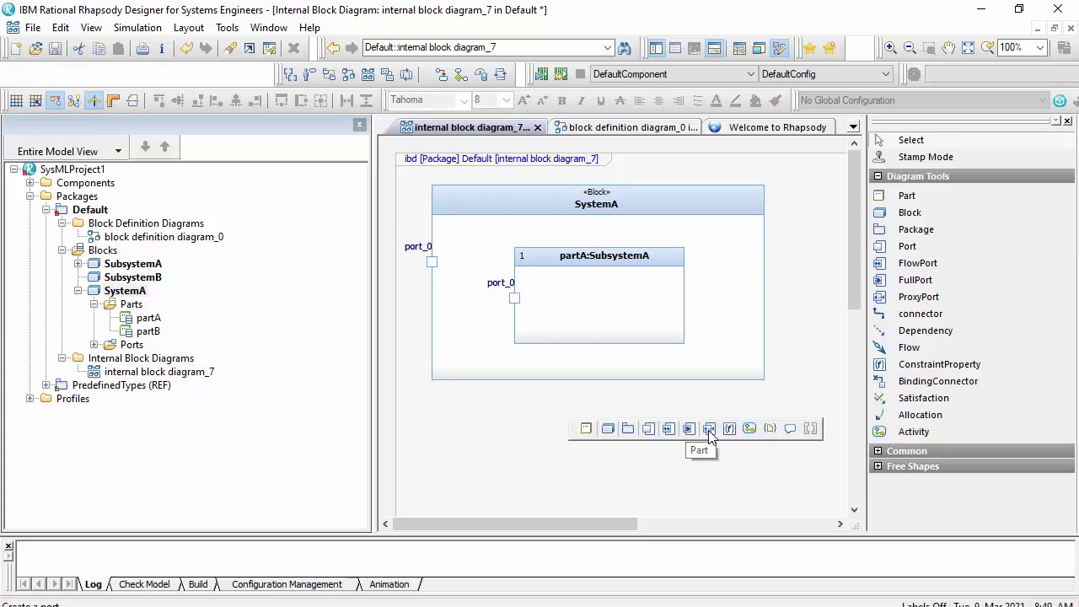
# - Connect SystemA's port_0 to partA's port_0
pyautogui.click(921, 313)
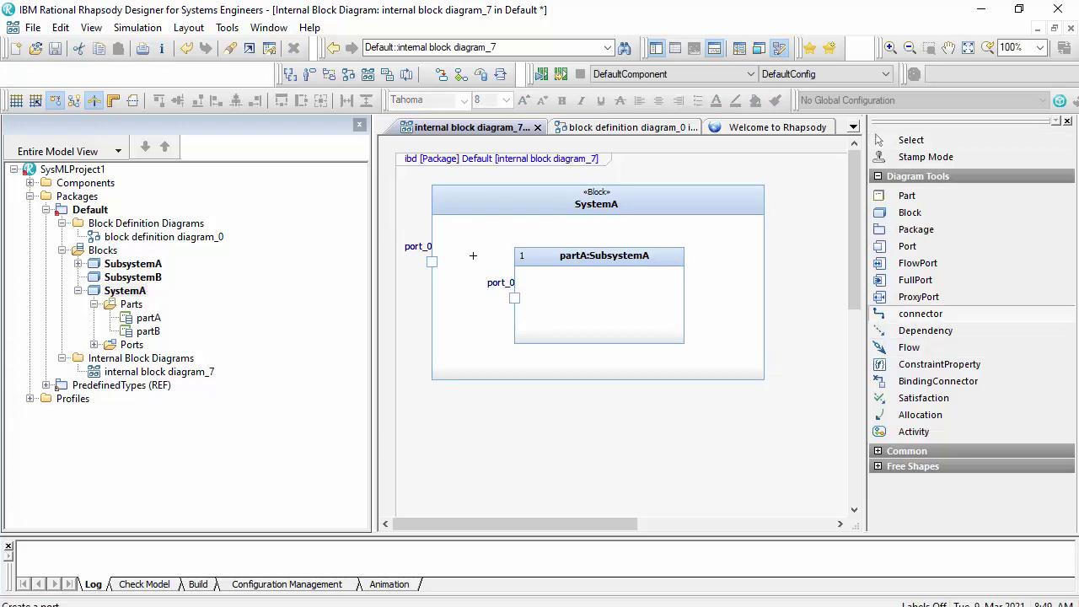
pyautogui.click(512, 297)
pyautogui.click(520, 419)
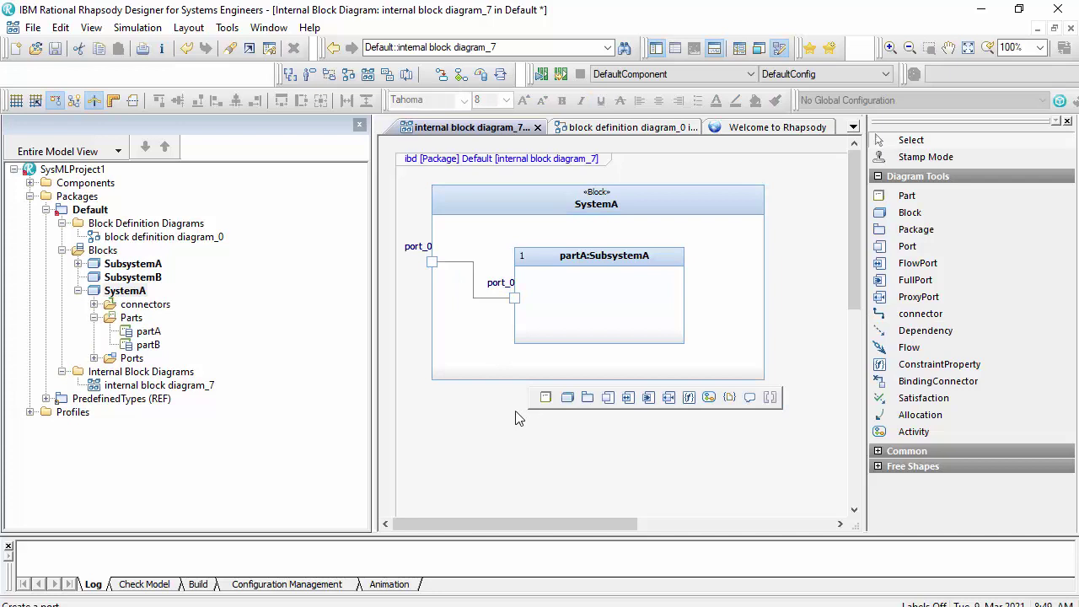
# - Create internal block diagram_2 under SystemA with the default name
pyautogui.rightClick(114, 291)
pyautogui.moveTo(308, 160)
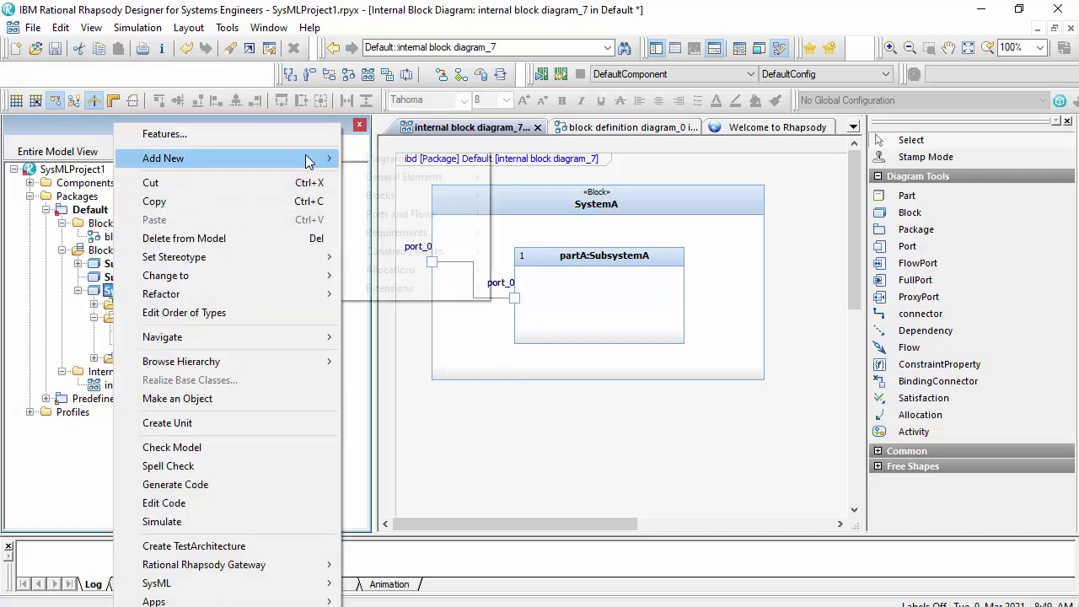
pyautogui.moveTo(453, 160)
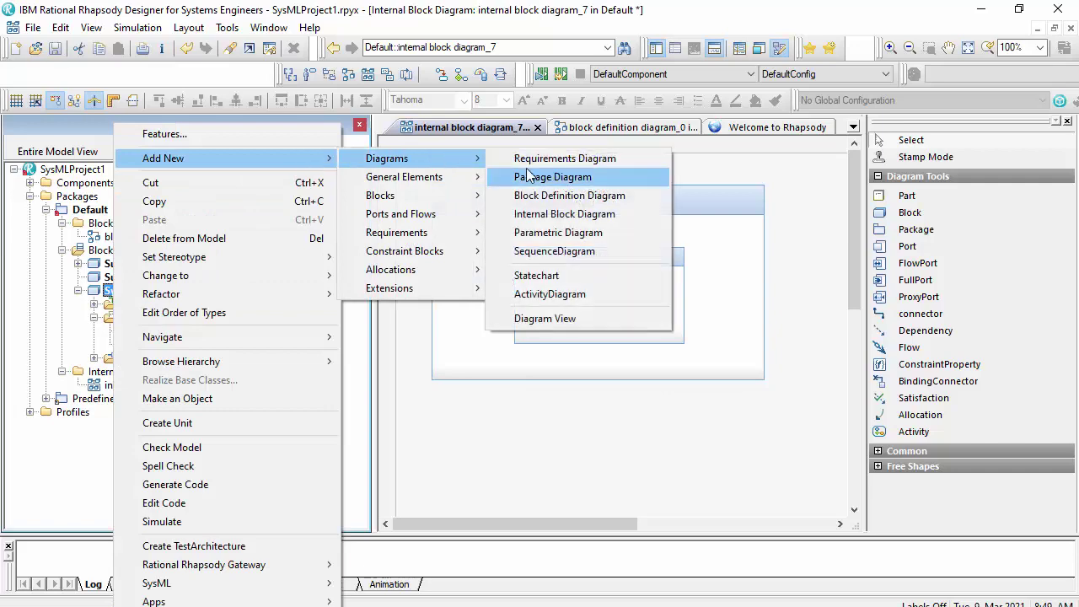
pyautogui.click(574, 214)
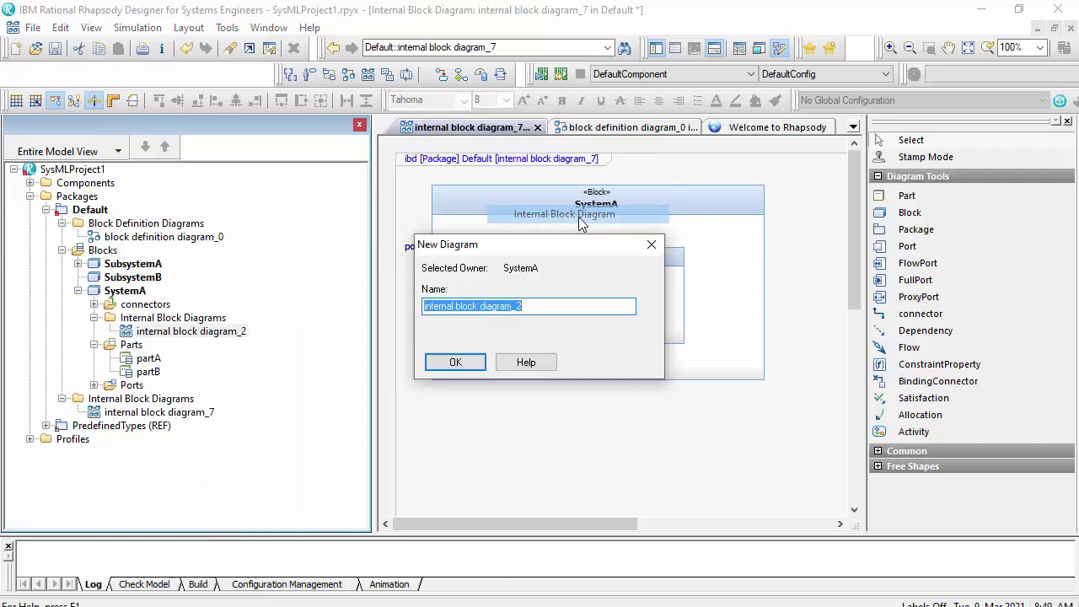
pyautogui.click(454, 363)
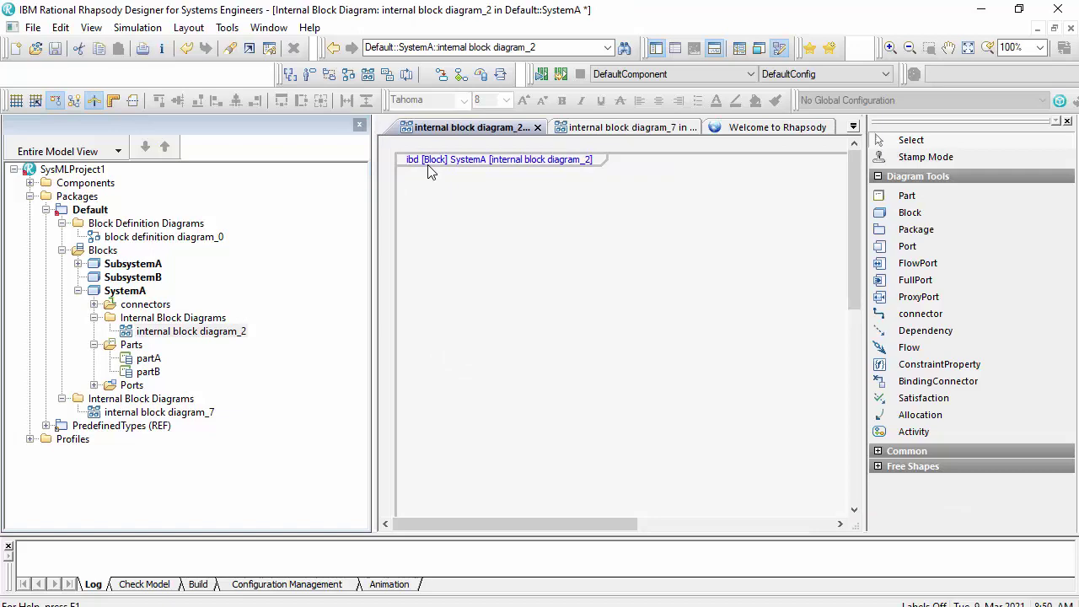
# - Show all of SystemA's ports, including port_0, on the diagram frame
pyautogui.rightClick(520, 166)
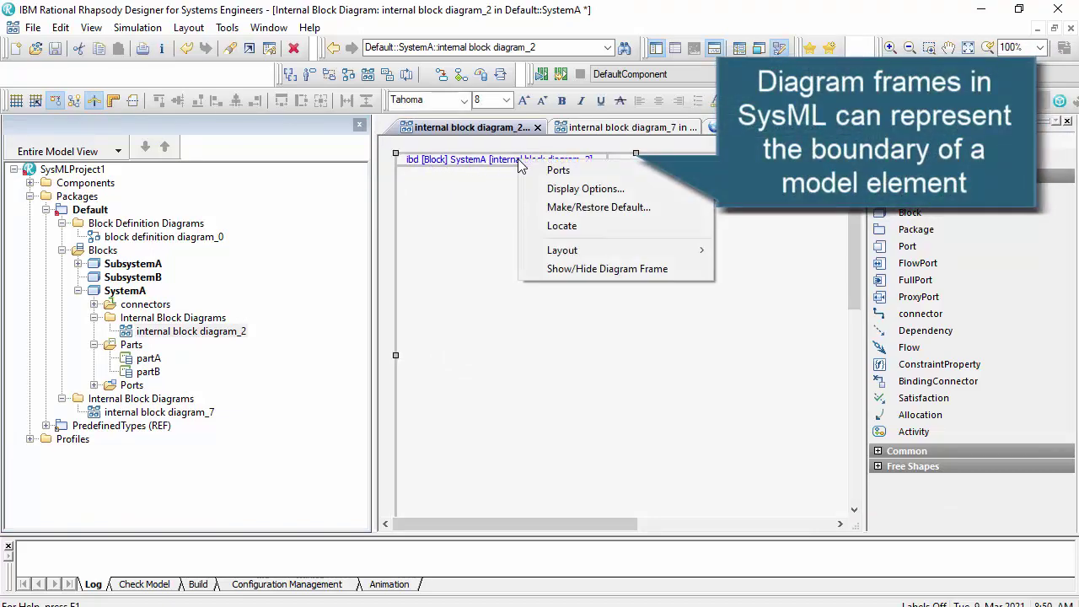
pyautogui.moveTo(548, 169)
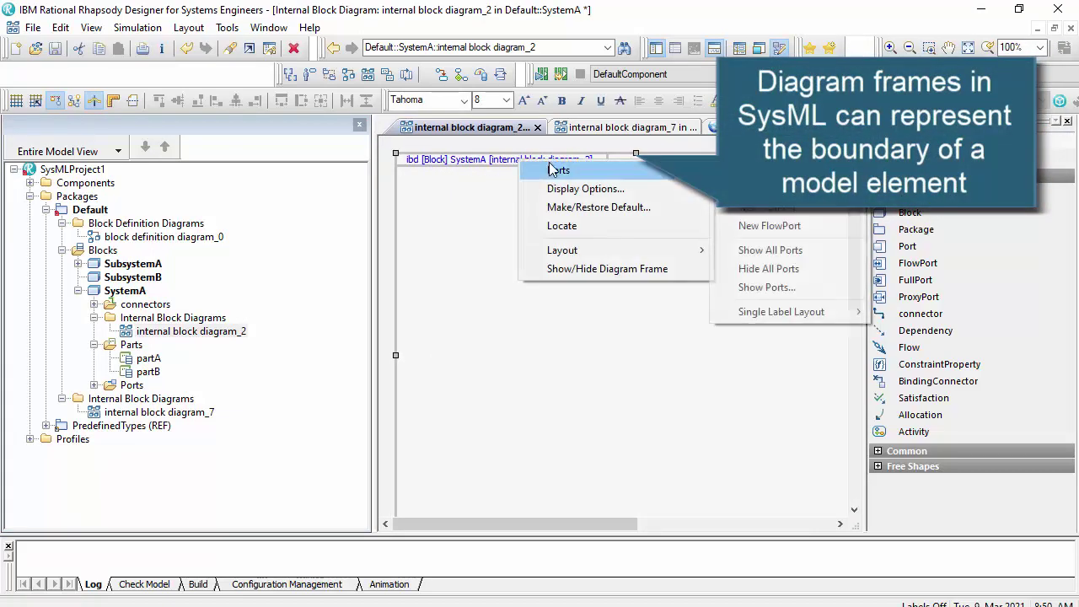
pyautogui.click(776, 253)
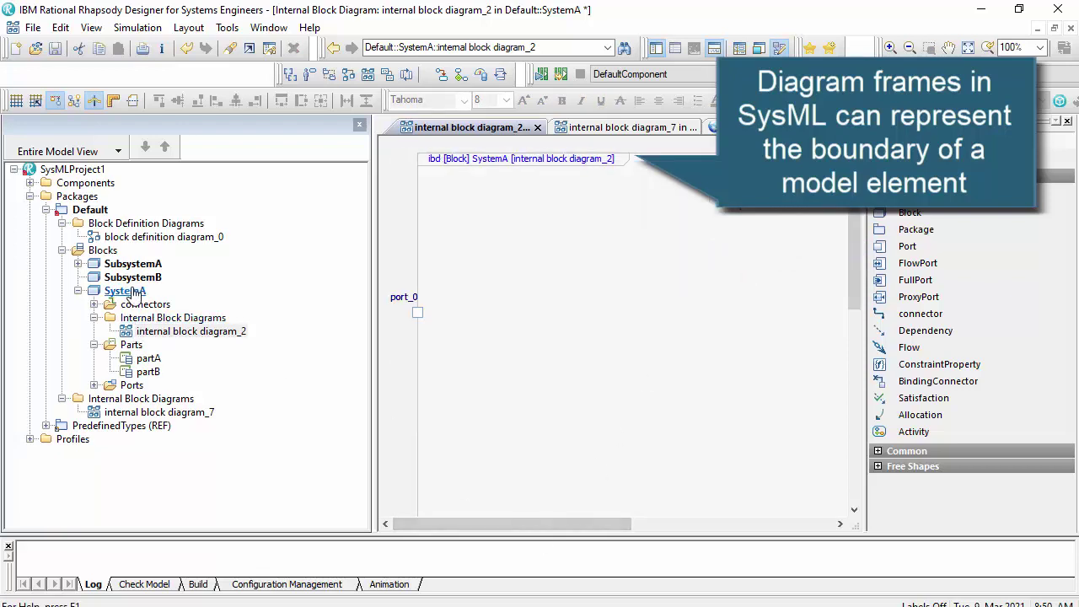
# - Place partA and partB on diagram_2 and complete all relations
pyautogui.click(148, 359)
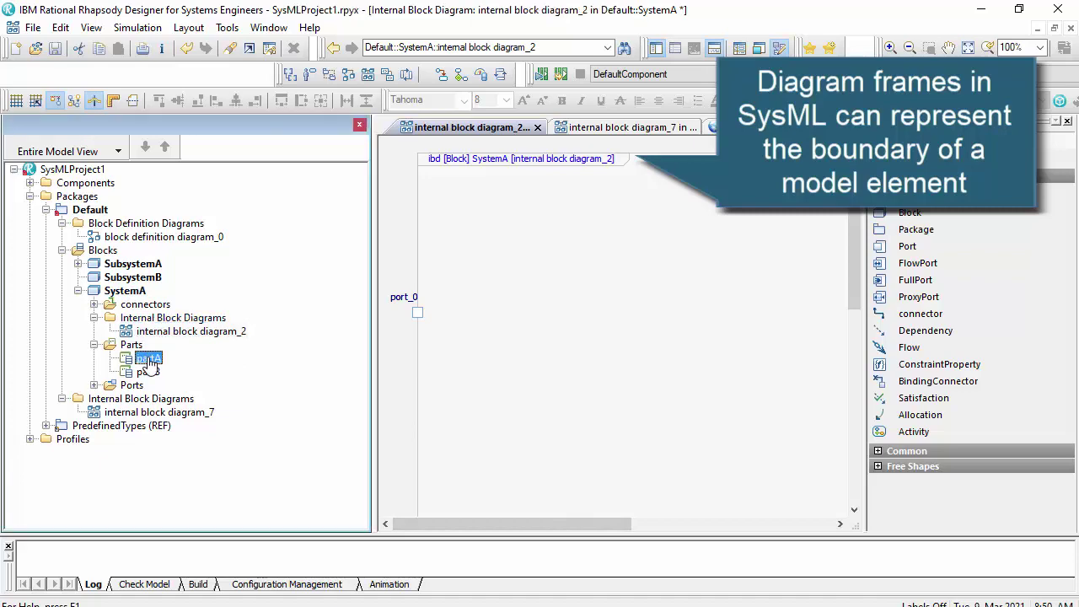
pyautogui.moveTo(148, 360); pyautogui.dragTo(545, 296)
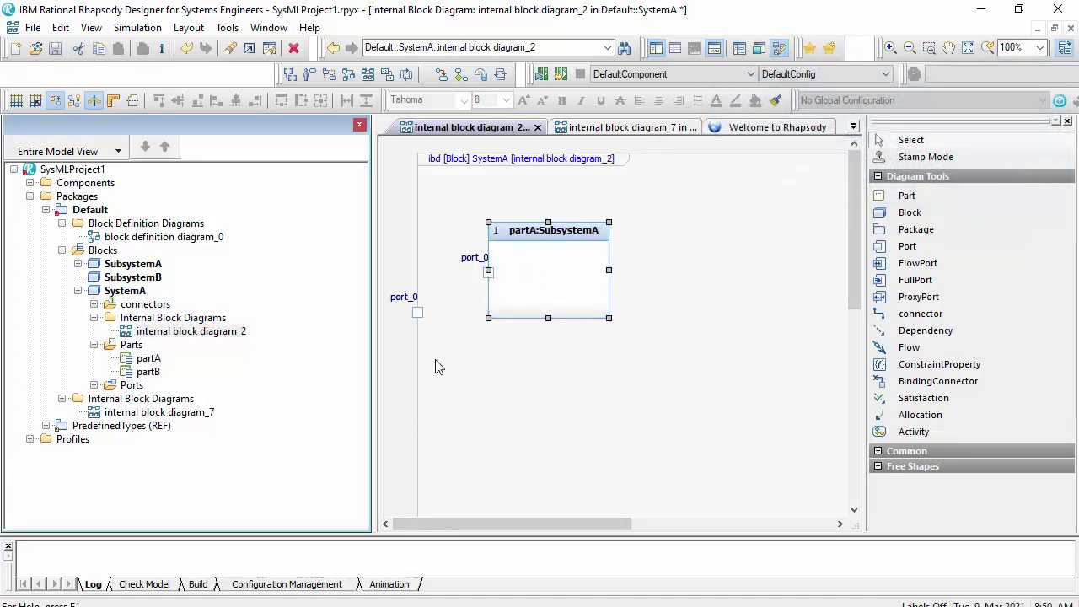
pyautogui.moveTo(142, 379); pyautogui.dragTo(723, 338)
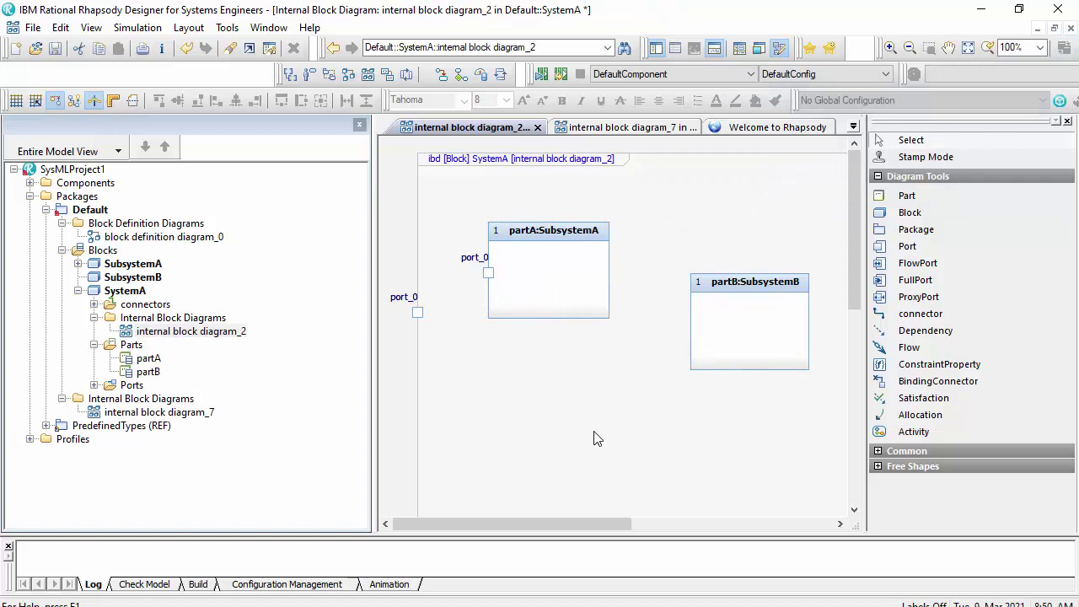
pyautogui.click(189, 27)
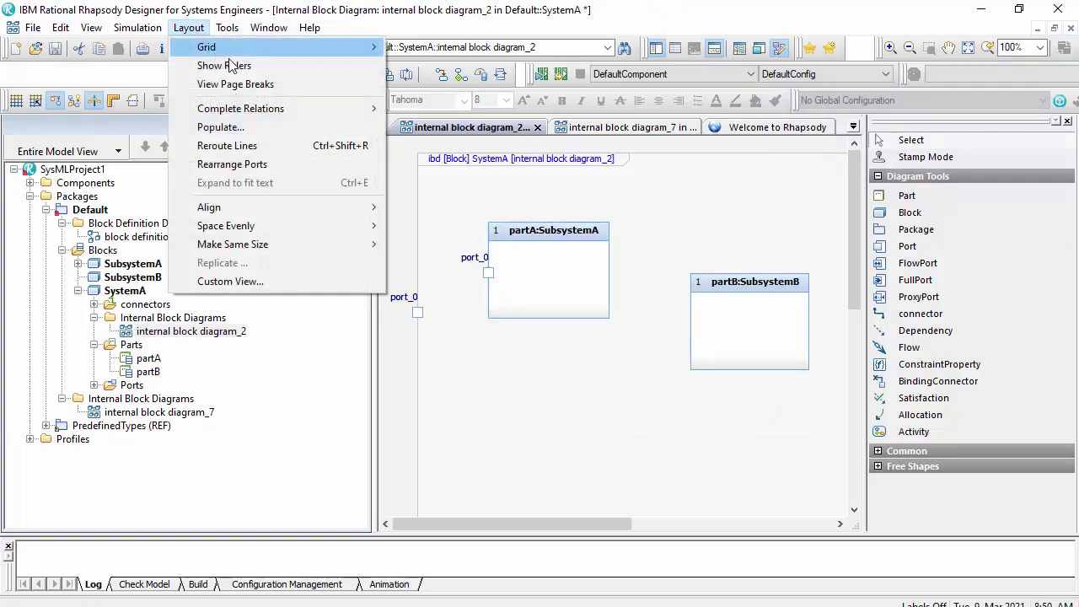
pyautogui.moveTo(310, 122)
pyautogui.click(448, 109)
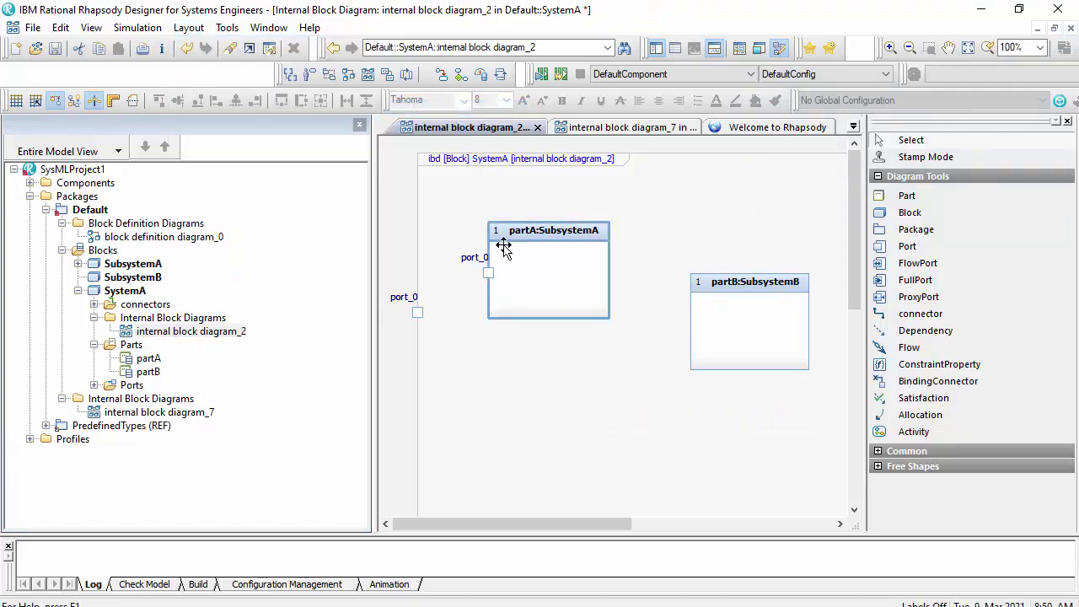
# - Check partA in diagram_7 and connector_1 in the browser, then complete all relations on diagram_2 again
pyautogui.click(579, 128)
pyautogui.click(588, 299)
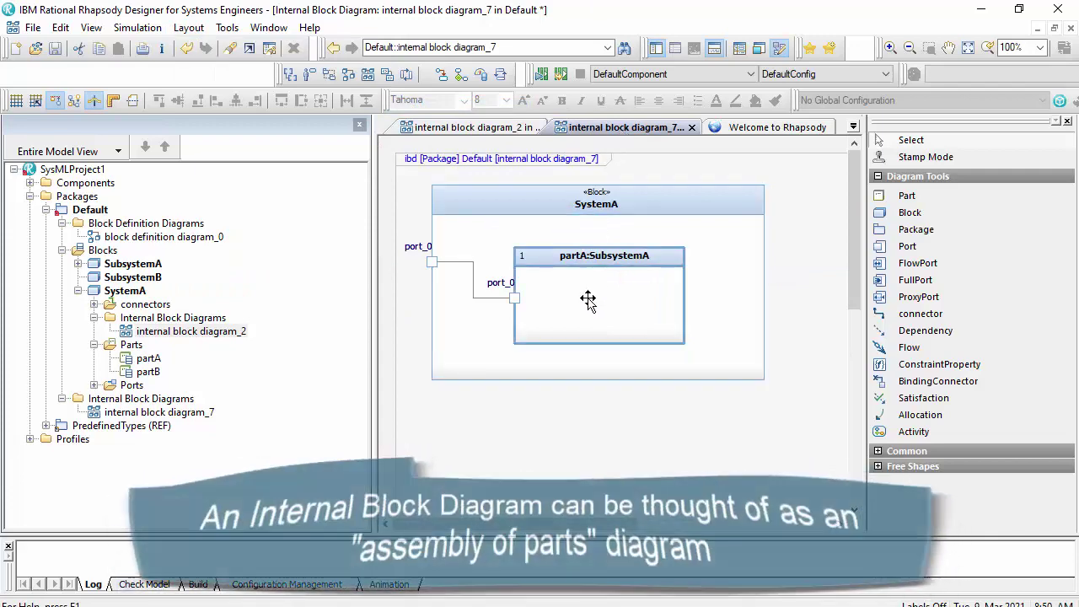
pyautogui.click(466, 128)
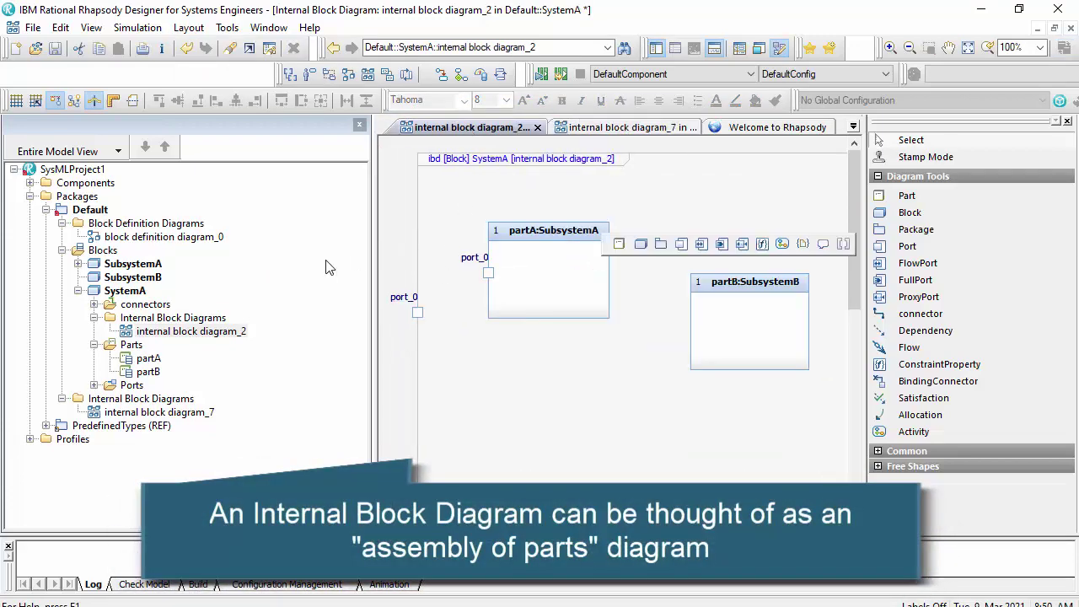
pyautogui.click(94, 304)
pyautogui.click(110, 318)
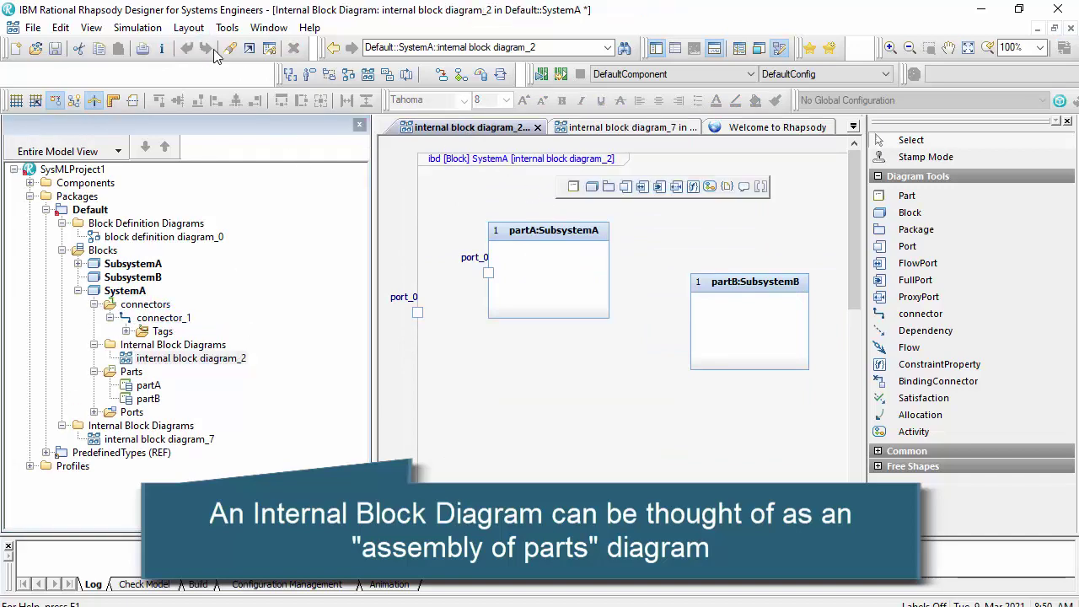
pyautogui.click(197, 30)
pyautogui.moveTo(354, 108)
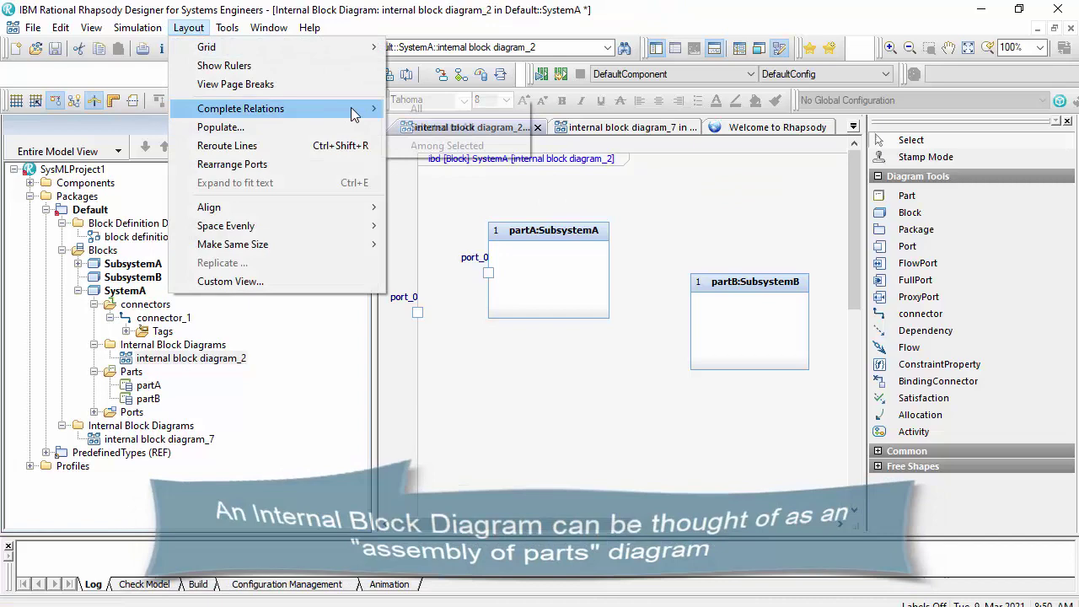
pyautogui.click(442, 115)
# - Lower partA and connect SystemA's outer port_0 to partA's port_0
pyautogui.click(516, 263)
pyautogui.moveTo(523, 282); pyautogui.dragTo(523, 292)
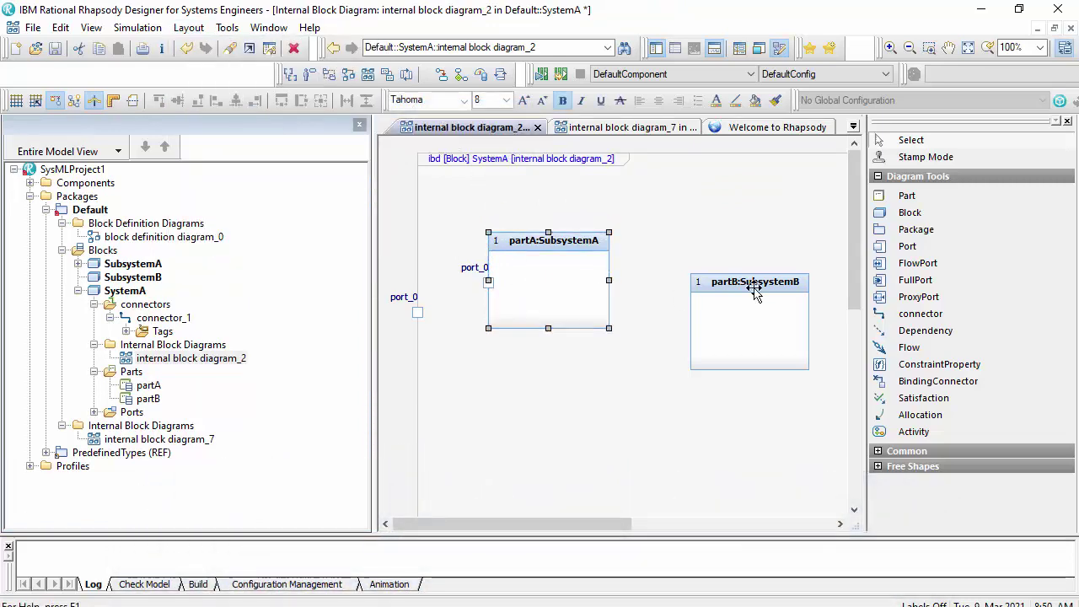
pyautogui.click(896, 315)
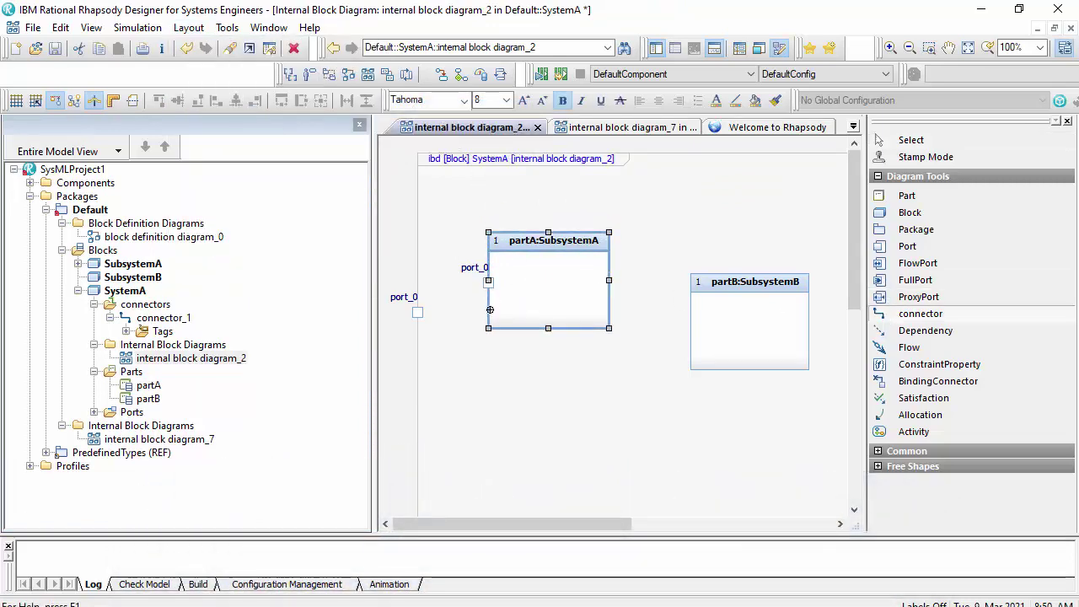
pyautogui.click(414, 307)
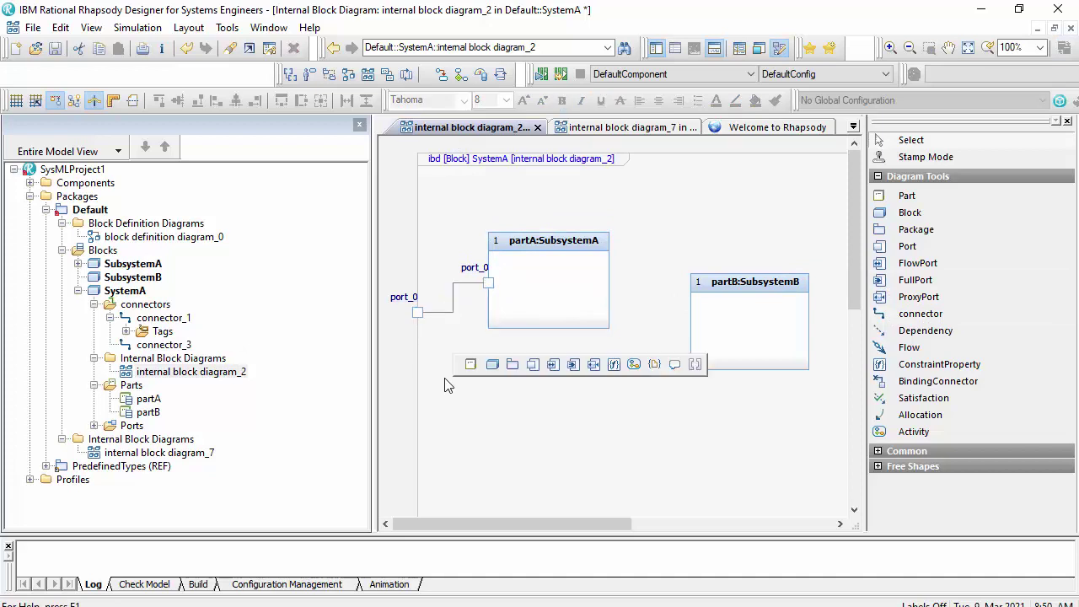
# - Delete connector_1 from the model
pyautogui.click(126, 332)
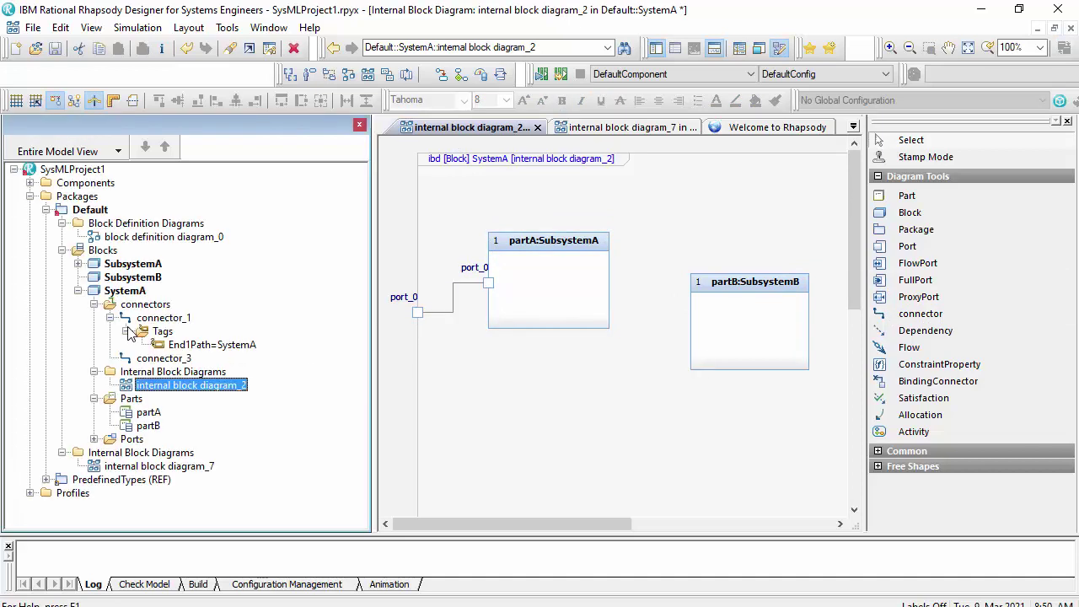
pyautogui.click(127, 331)
pyautogui.rightClick(168, 319)
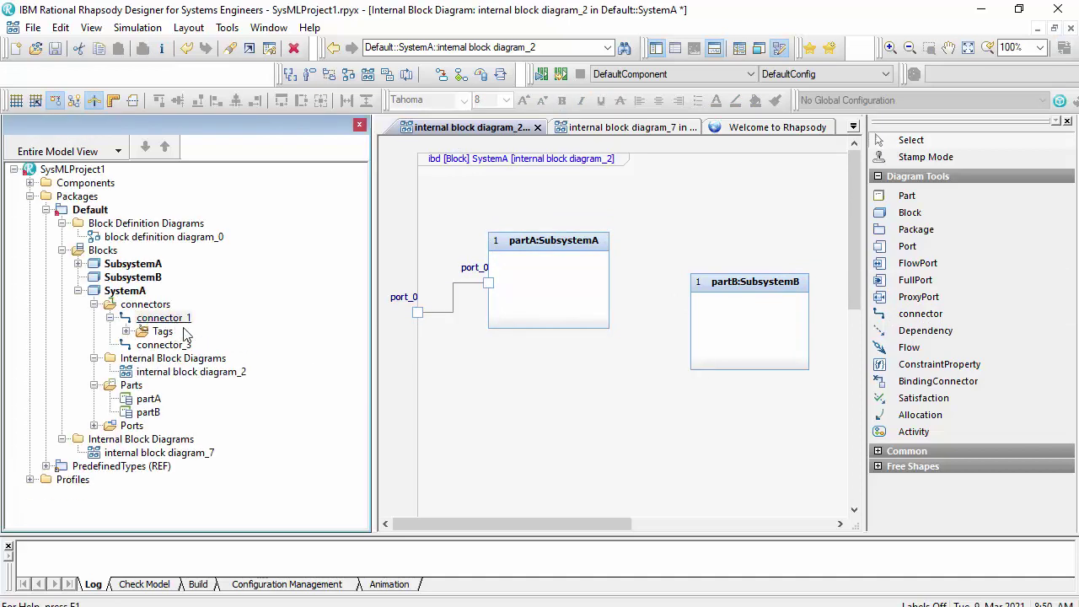
pyautogui.click(249, 437)
pyautogui.click(603, 349)
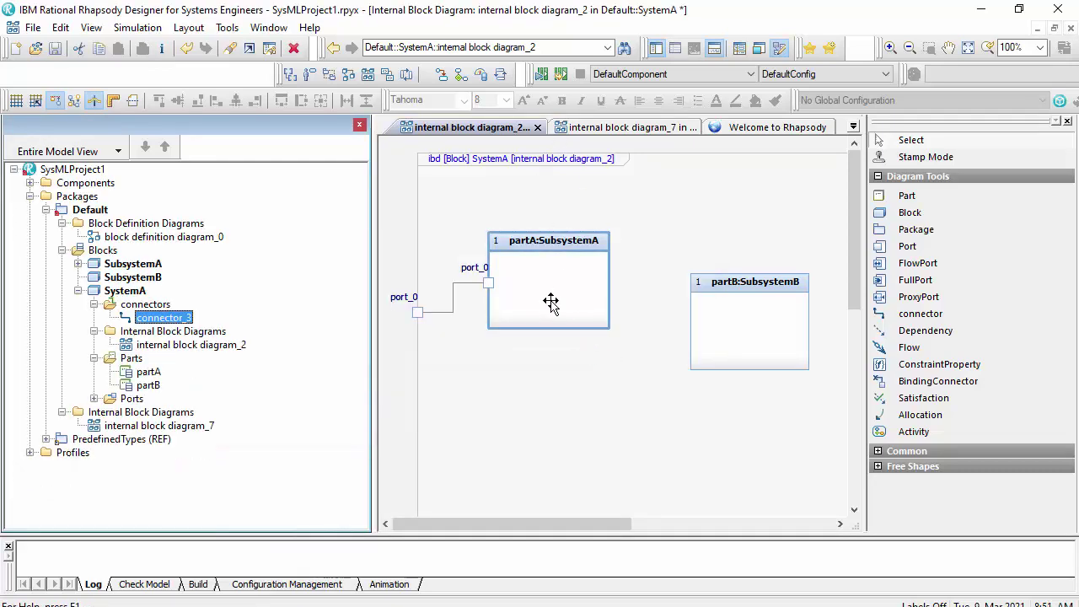
# - Rearrange partA and partB inside SystemA's frame
pyautogui.moveTo(549, 301); pyautogui.dragTo(579, 292)
pyautogui.click(723, 346)
pyautogui.moveTo(709, 369); pyautogui.dragTo(696, 393)
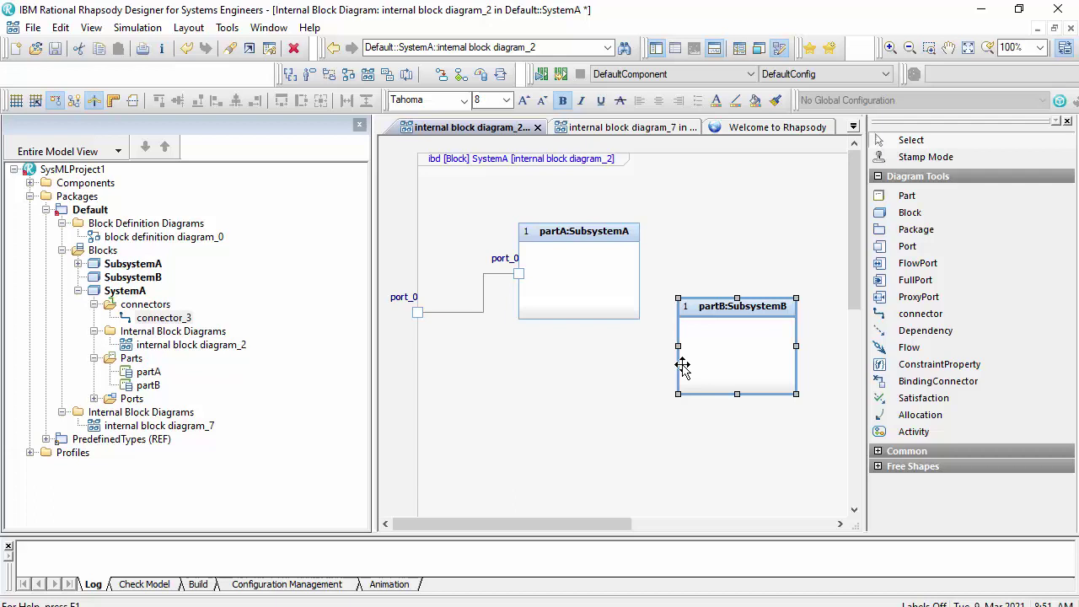
pyautogui.moveTo(545, 261); pyautogui.dragTo(534, 261)
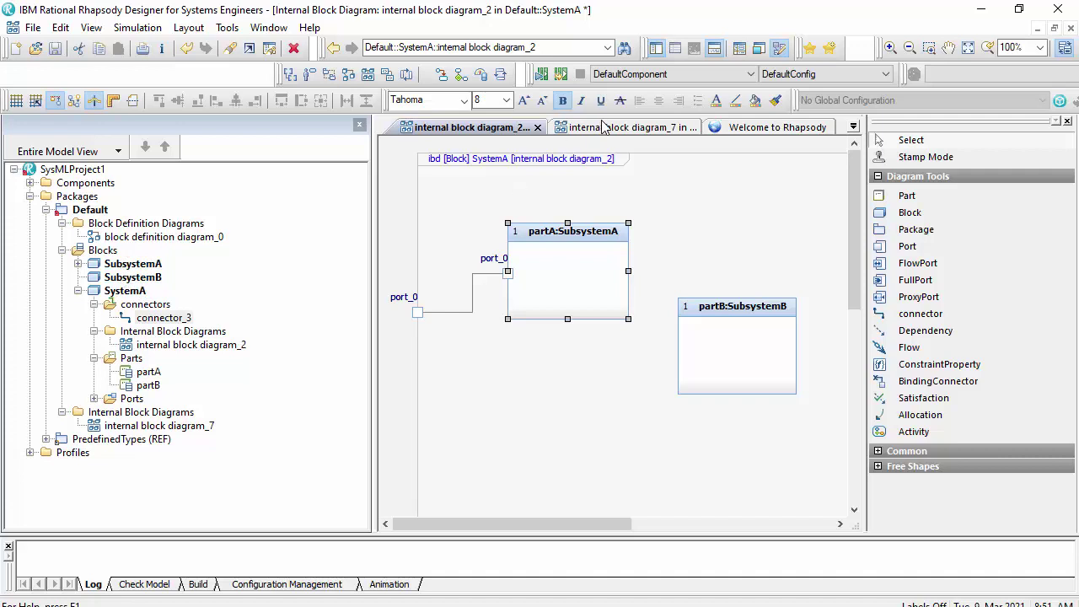
# - Flip between block definition diagram_0 and internal block diagrams 7 and 2, ending on diagram_2 with partB selected
pyautogui.click(853, 127)
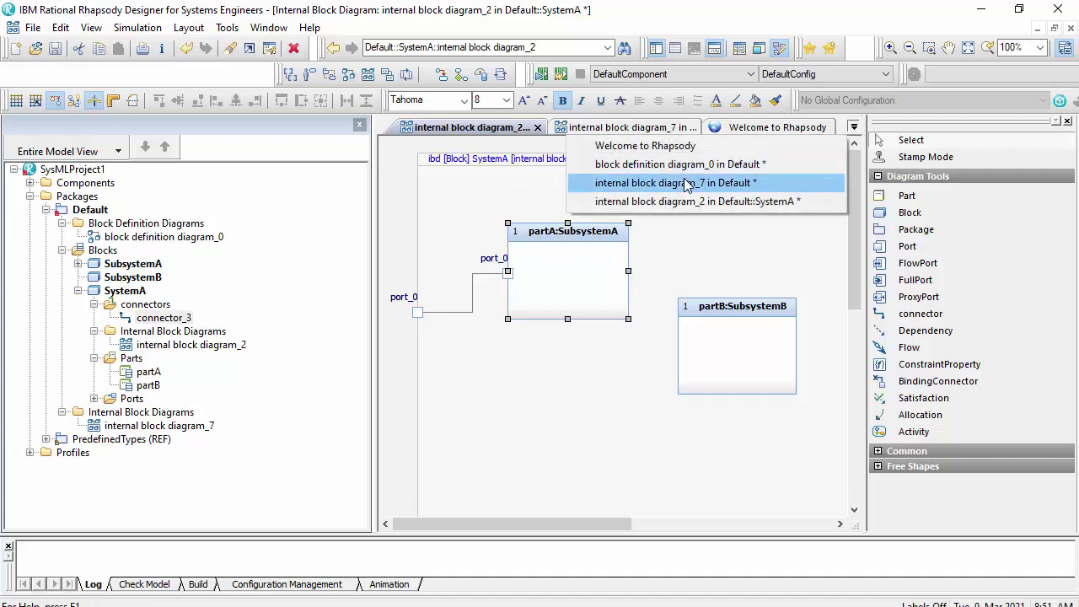
pyautogui.click(683, 165)
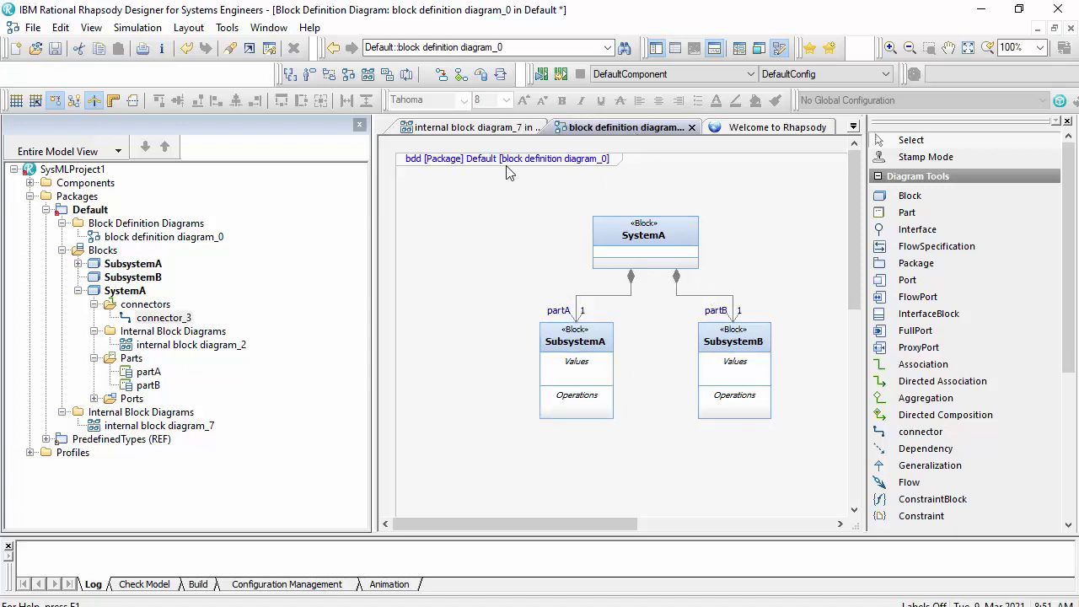
pyautogui.click(500, 129)
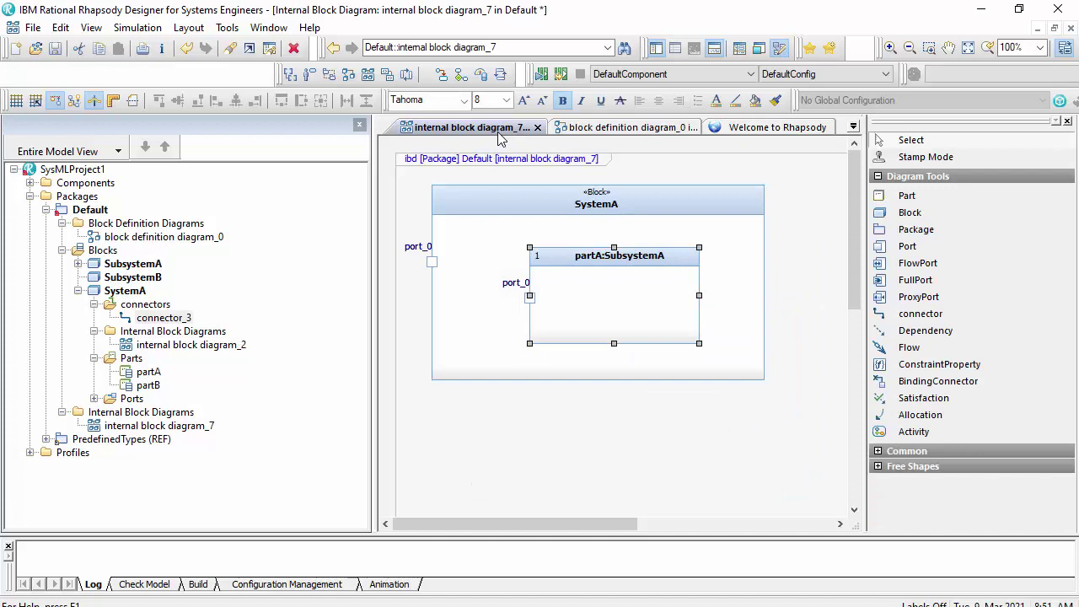
pyautogui.click(853, 126)
pyautogui.click(719, 163)
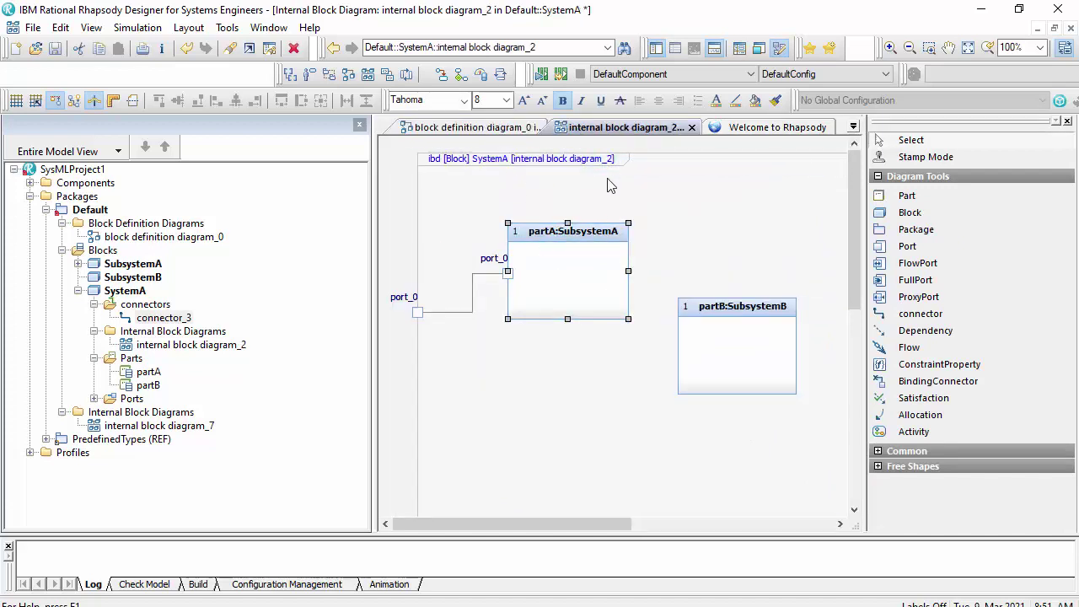
pyautogui.click(753, 354)
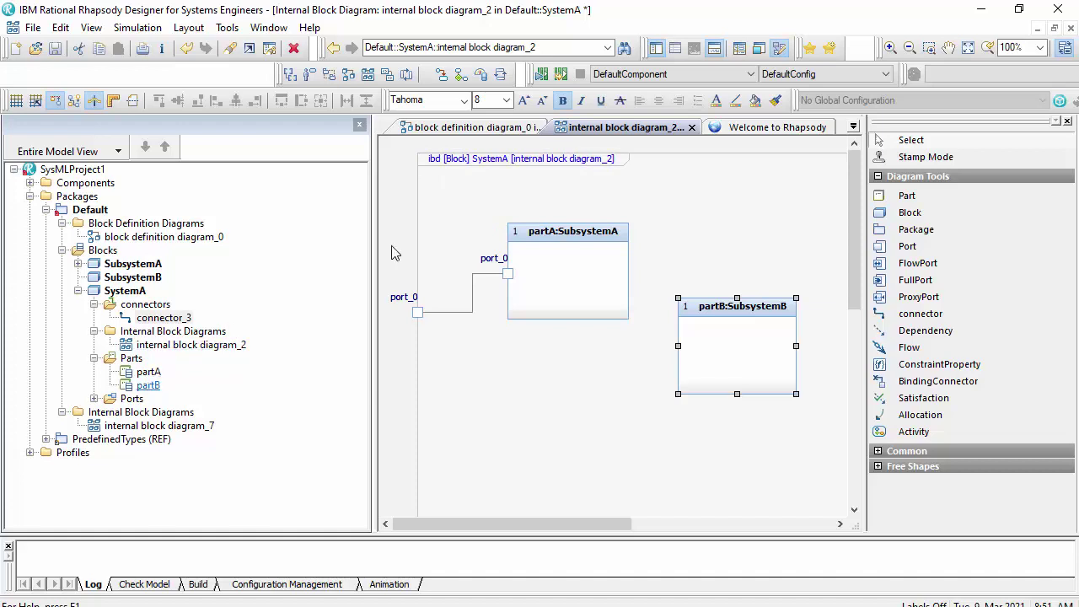
# - Draw a ComponentC block below SubsystemA and compose it into SubsystemA as itsComponentC
pyautogui.click(437, 131)
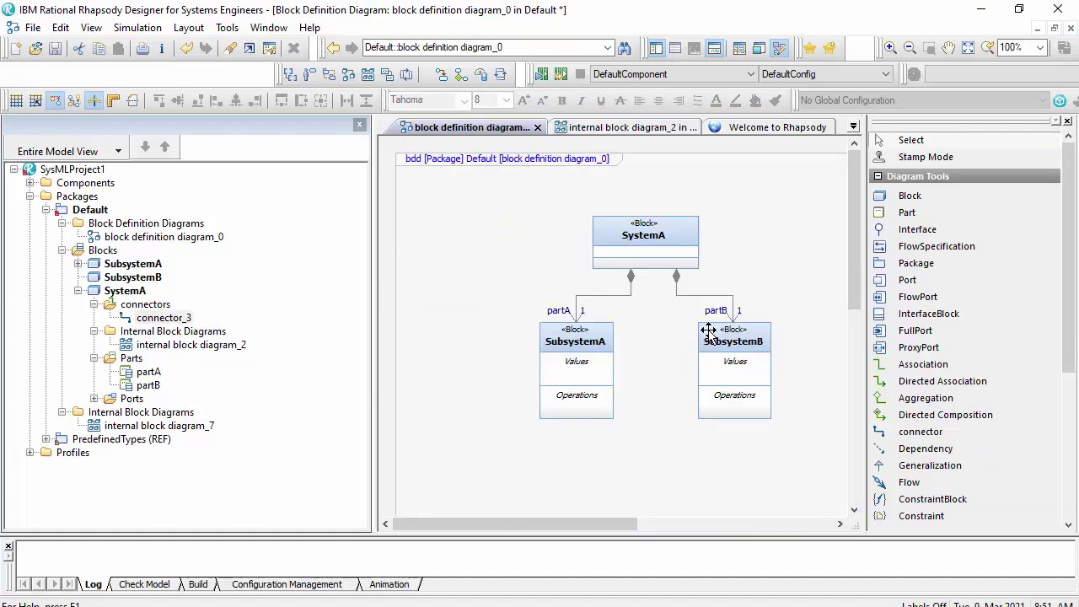
pyautogui.moveTo(738, 335); pyautogui.dragTo(560, 497)
pyautogui.write('S')
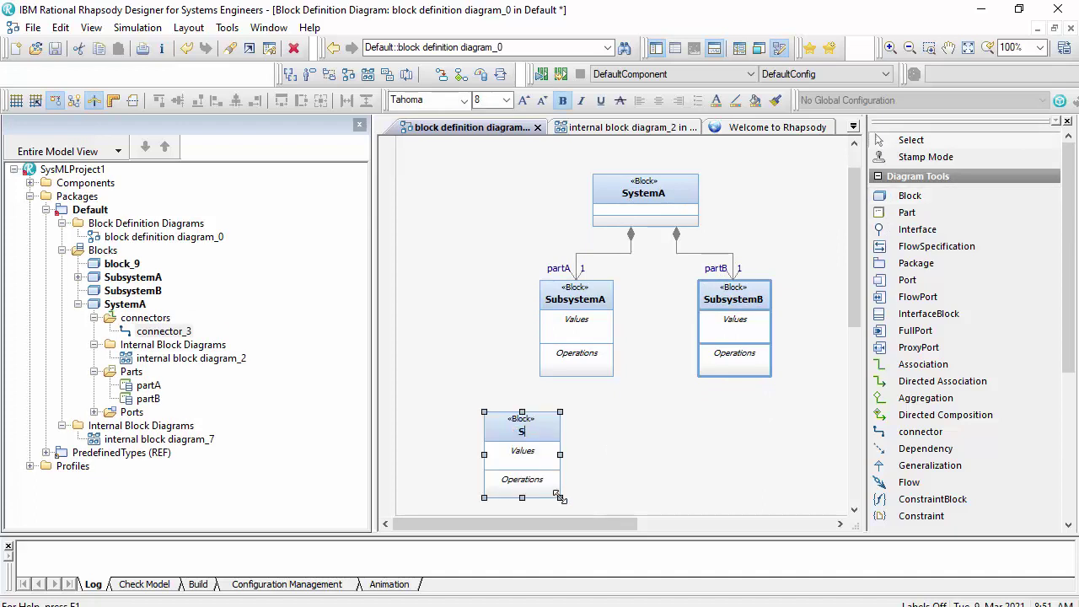
pyautogui.write('ubsyste')
pyautogui.click(927, 415)
pyautogui.click(513, 426)
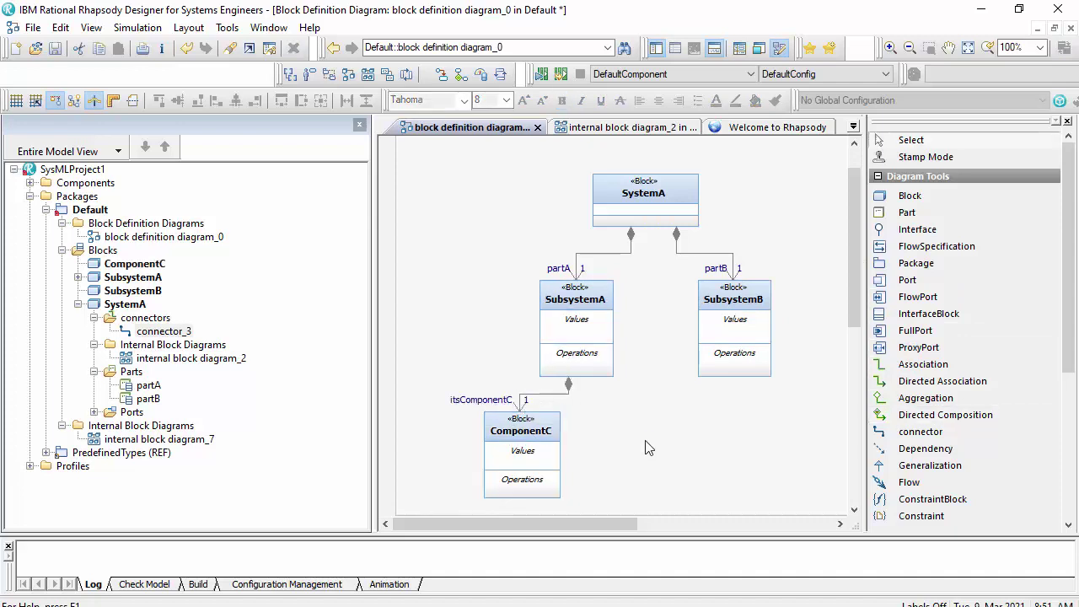
# - Add a ComponentD block below SubsystemB and compose it into SubsystemB as itsComponentD
pyautogui.click(960, 192)
pyautogui.click(729, 460)
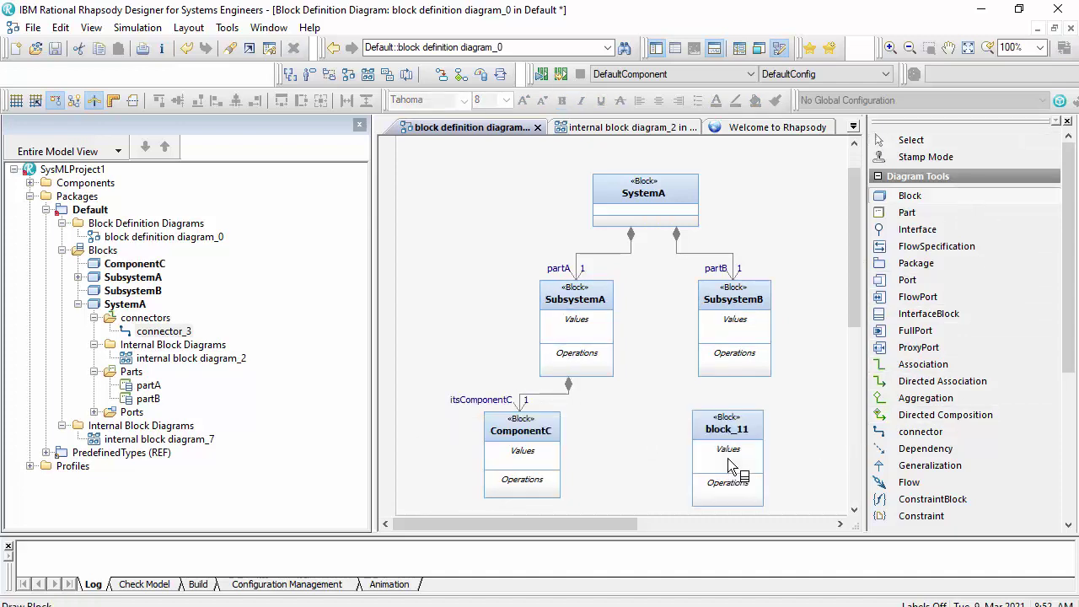
pyautogui.write('Compone')
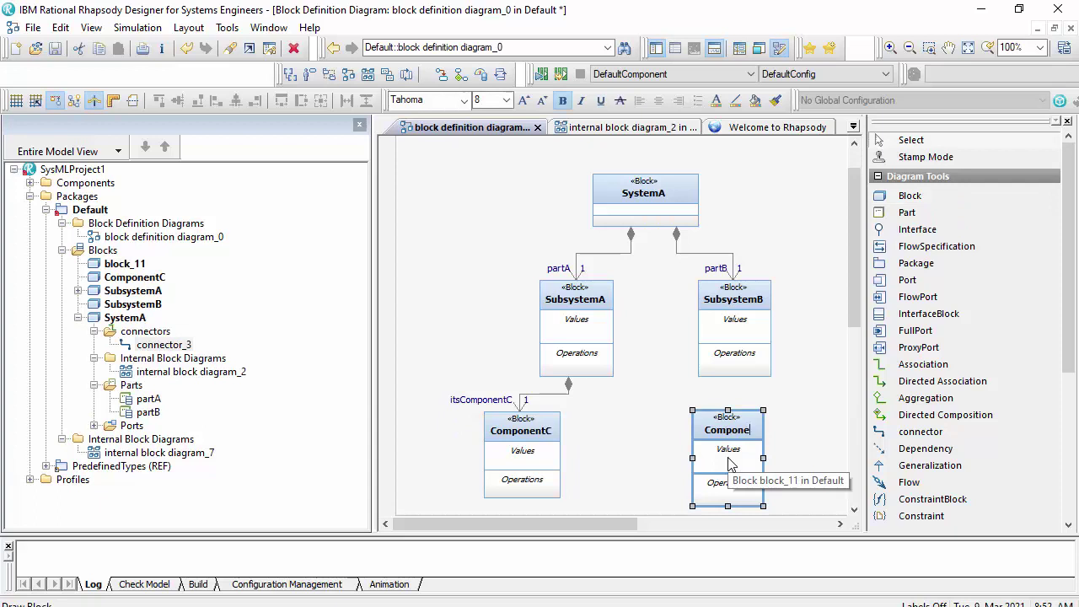
pyautogui.write('ntD')
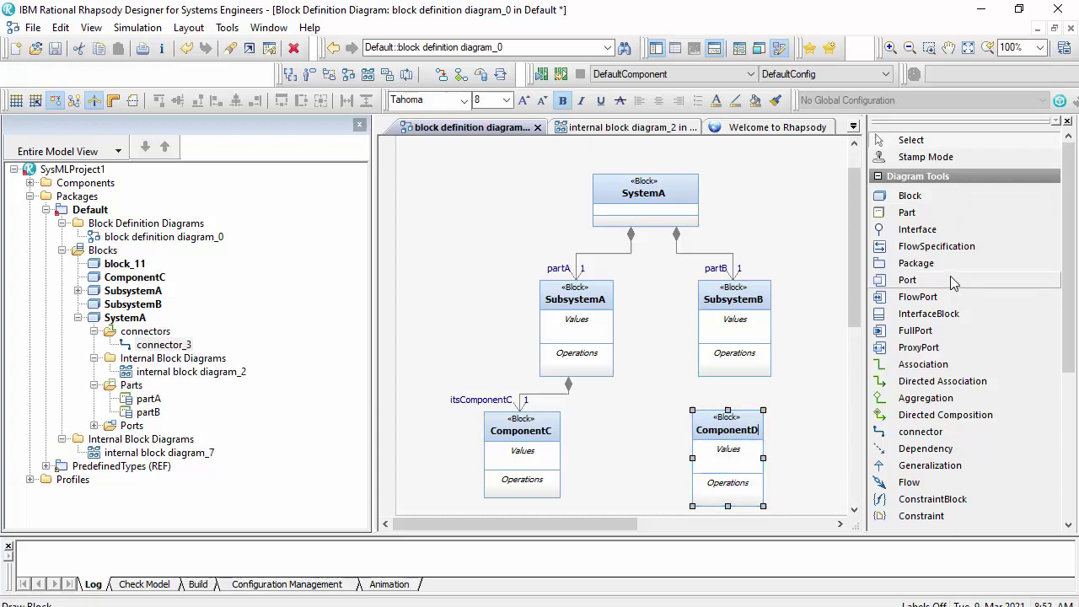
pyautogui.click(928, 415)
pyautogui.click(737, 356)
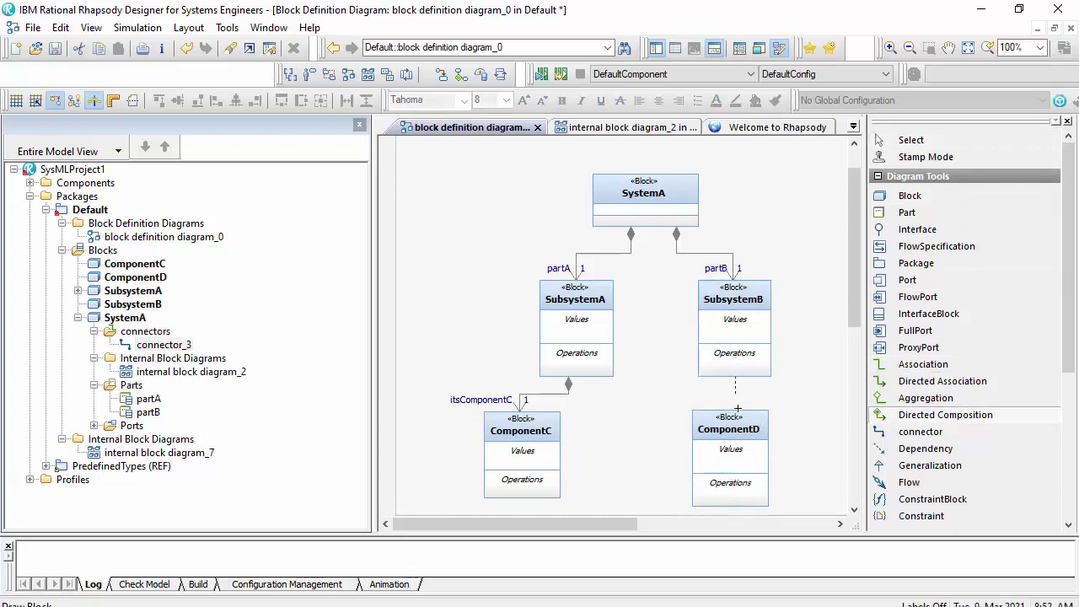
pyautogui.click(736, 429)
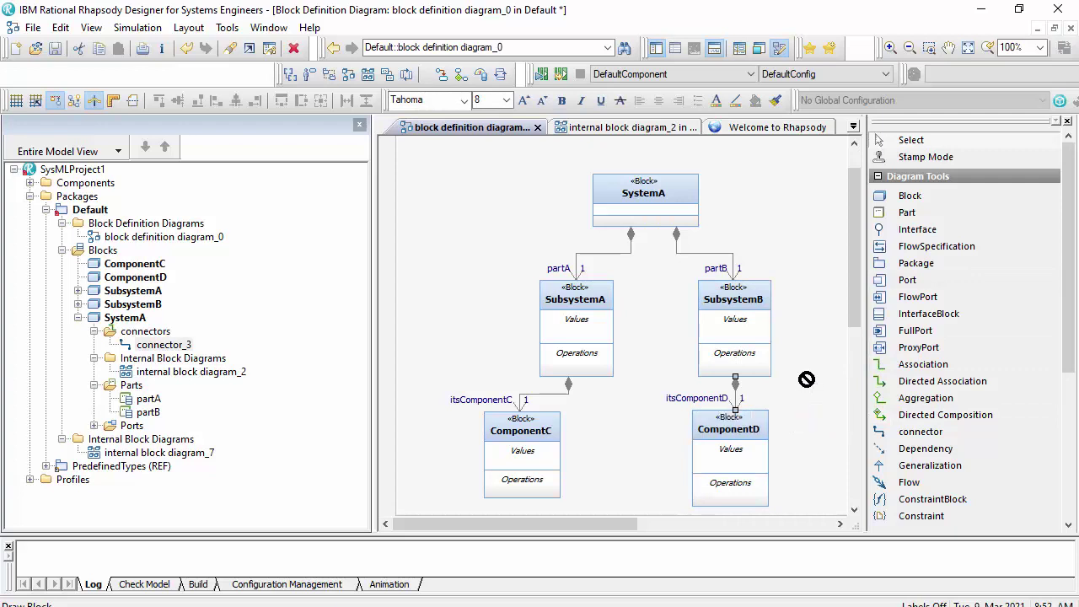
# - Rename SubsystemA's part itsComponentC to partC in the model browser
pyautogui.click(85, 340)
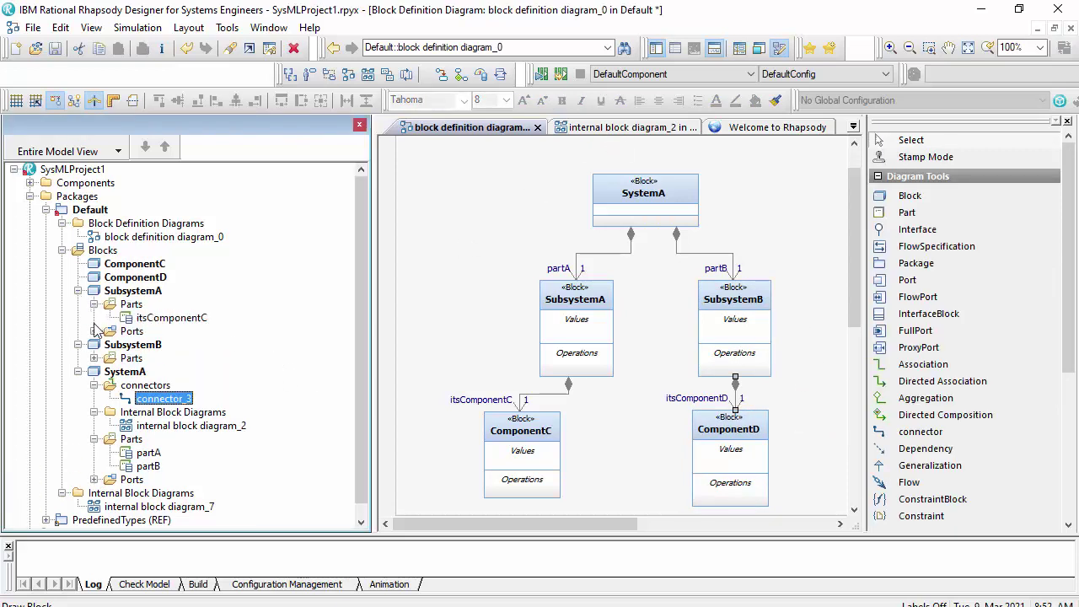
pyautogui.click(171, 317)
pyautogui.click(172, 318)
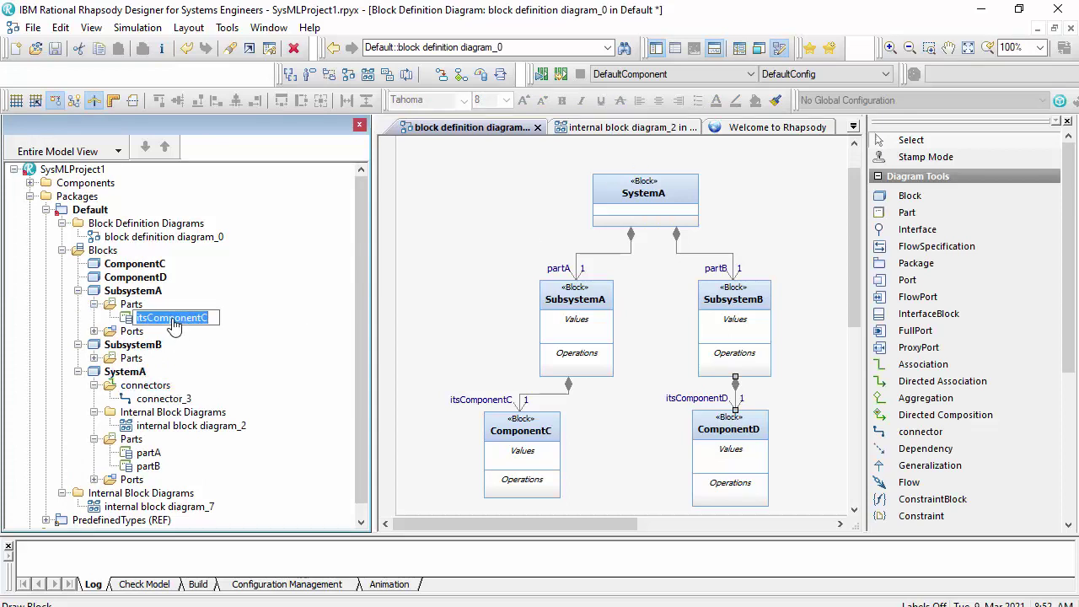
pyautogui.write('partC')
pyautogui.press('Return')
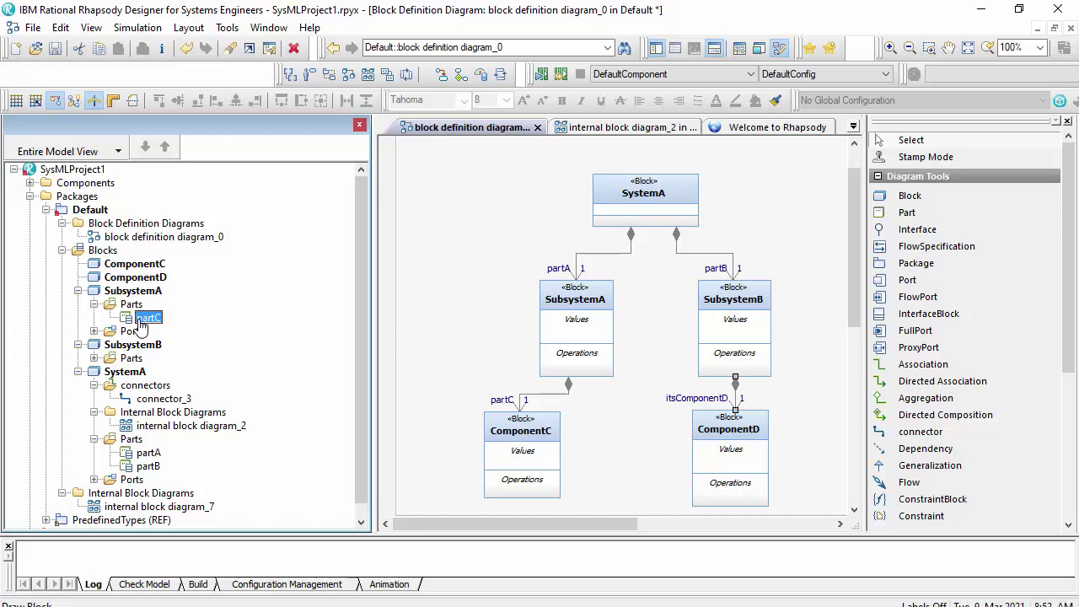
# - Rename SubsystemB's part itsComponentD to partD in the model browser
pyautogui.click(95, 358)
pyautogui.click(165, 372)
pyautogui.click(163, 373)
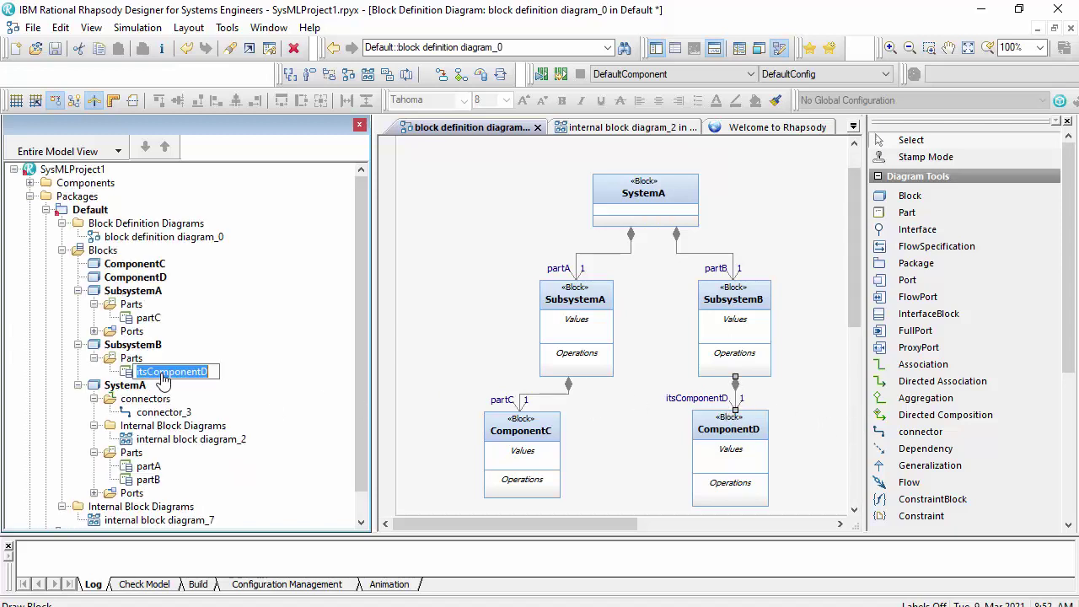
pyautogui.write('partD')
pyautogui.press('Return')
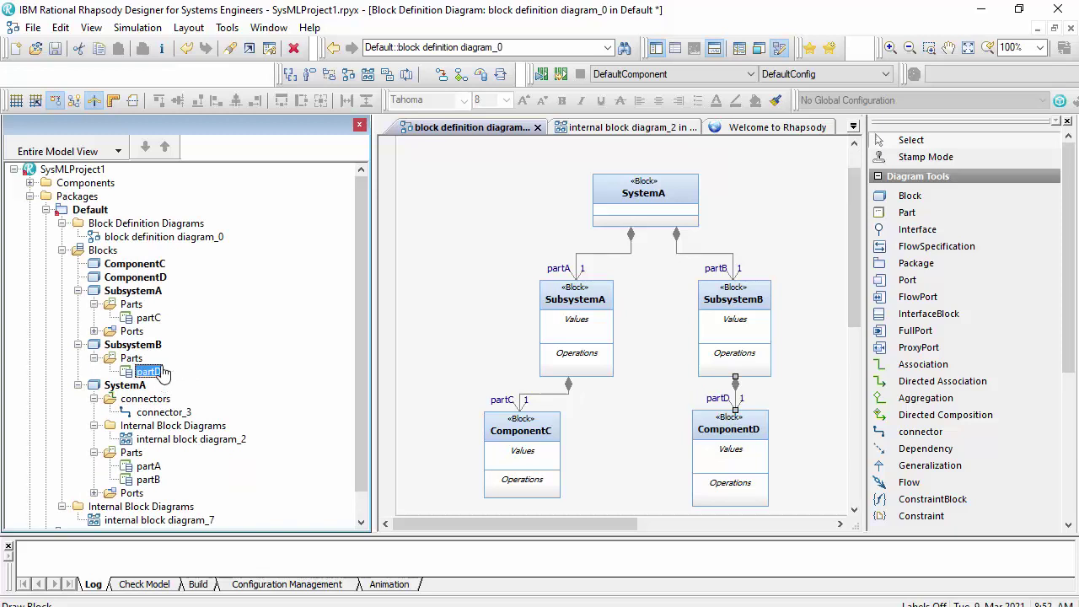
# - Drop partD from the browser onto SystemA's internal block diagram_2
pyautogui.click(638, 129)
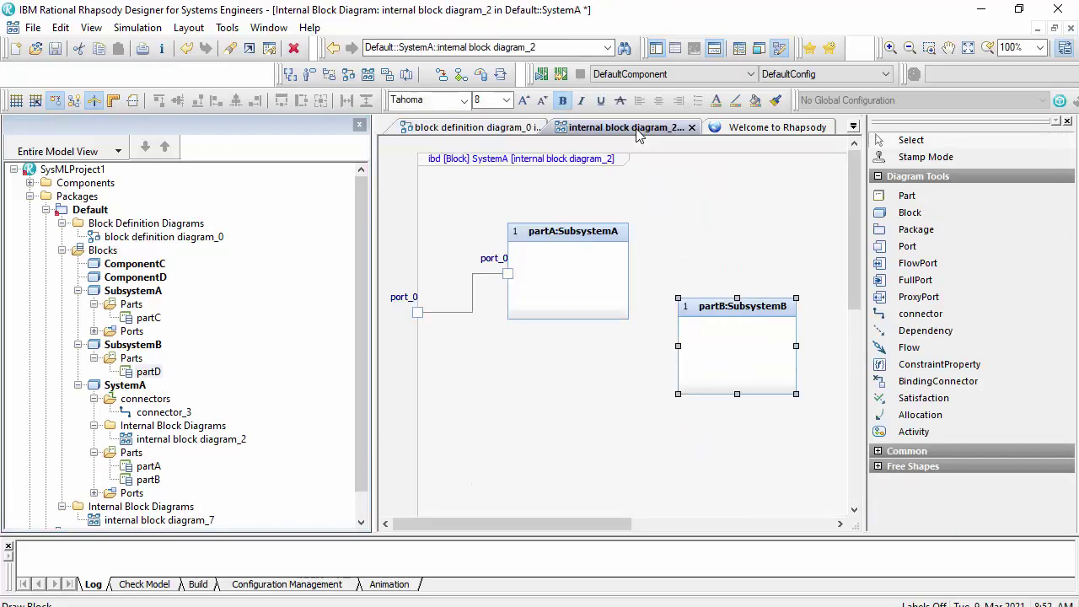
pyautogui.click(148, 372)
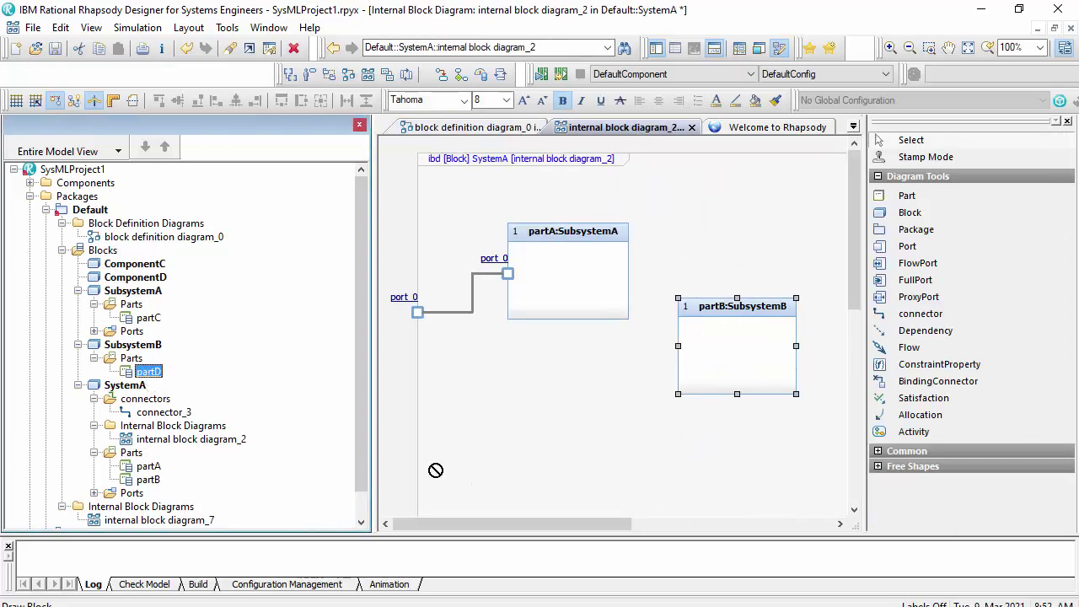
pyautogui.moveTo(564, 461); pyautogui.dragTo(663, 458)
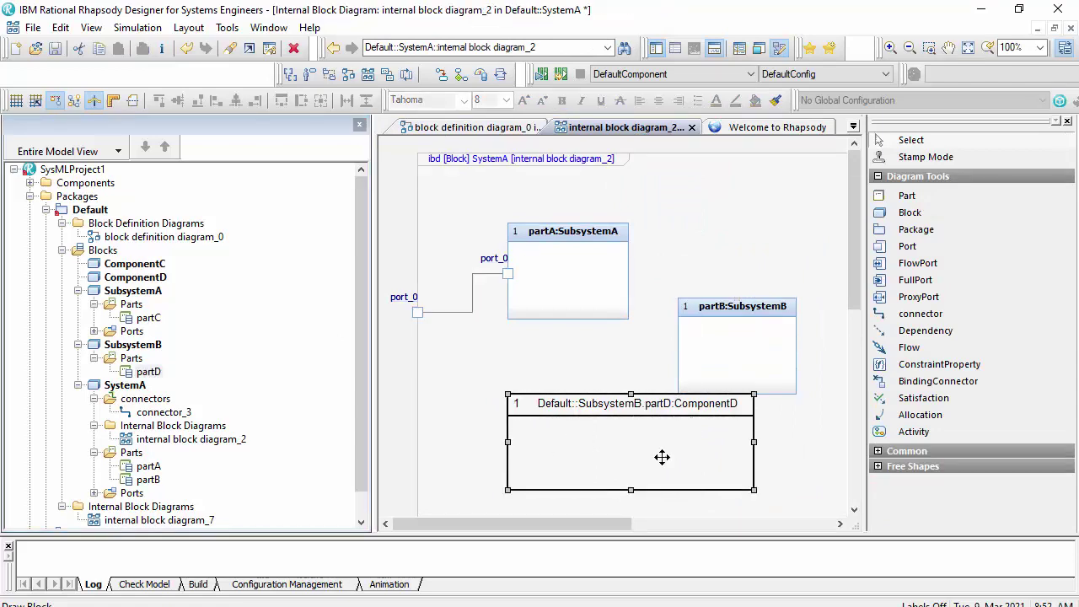
pyautogui.scroll(-1, 725, 434)
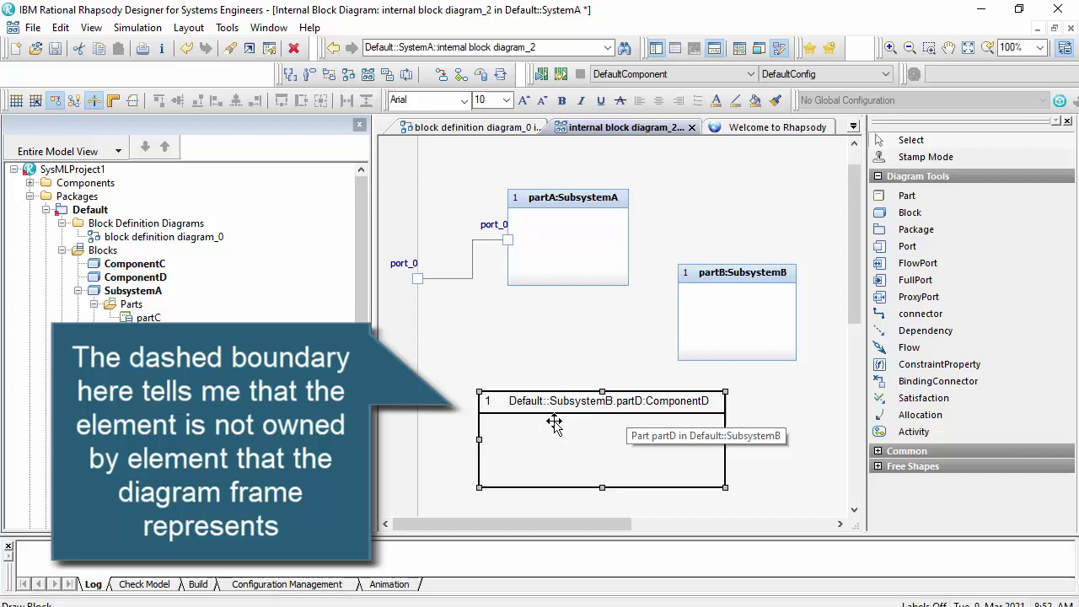
pyautogui.scroll(1, 559, 440)
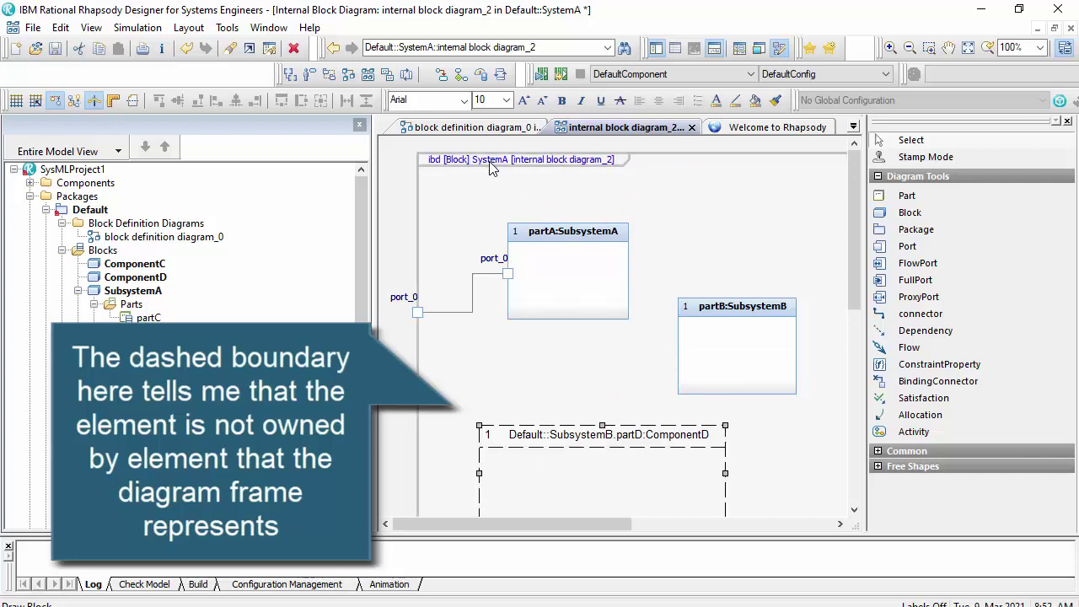
# - Enlarge partB, fit partD inside it, and drag ComponentC onto the diagram
pyautogui.click(775, 368)
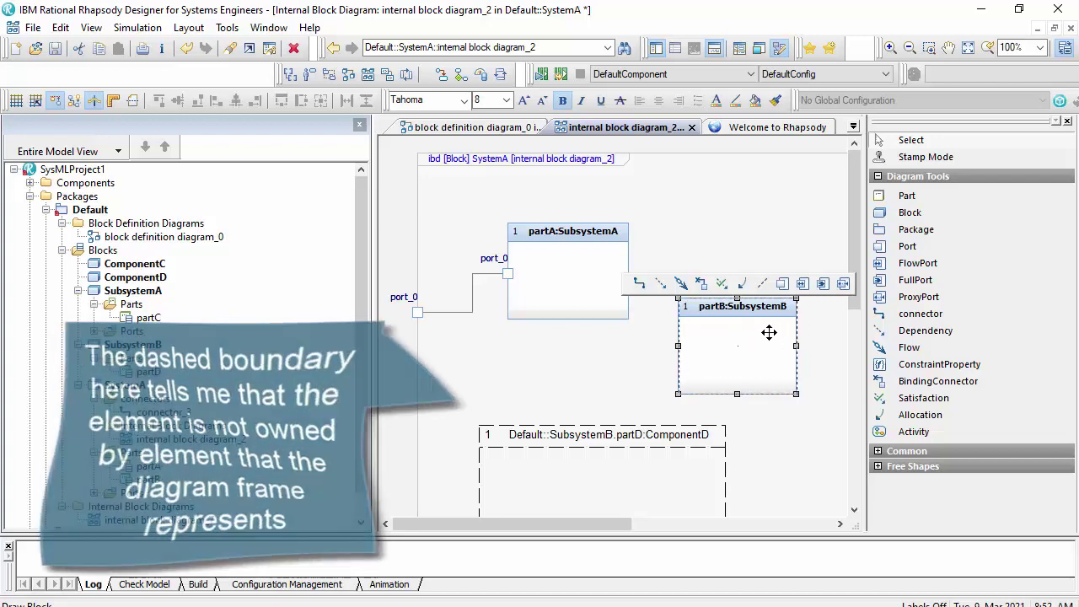
pyautogui.moveTo(843, 417); pyautogui.dragTo(847, 443)
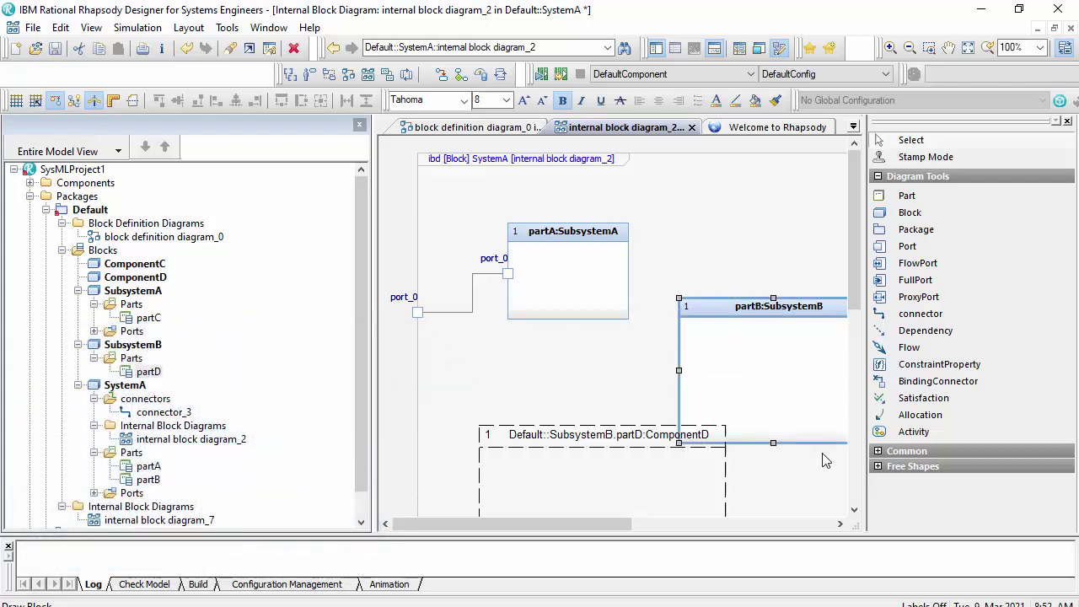
pyautogui.moveTo(838, 342); pyautogui.dragTo(726, 349)
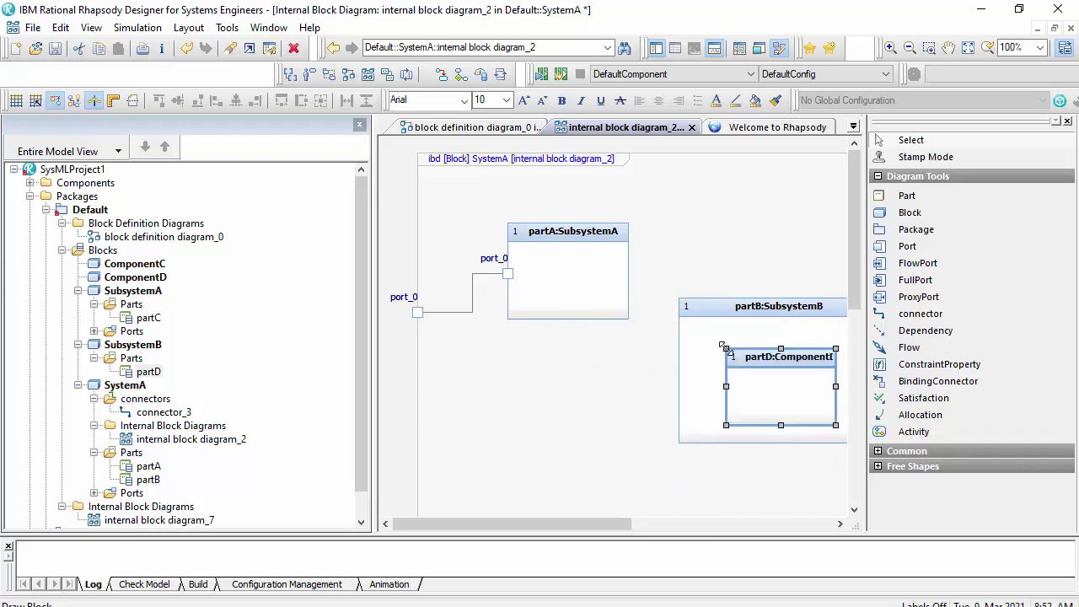
pyautogui.moveTo(566, 524); pyautogui.dragTo(672, 524)
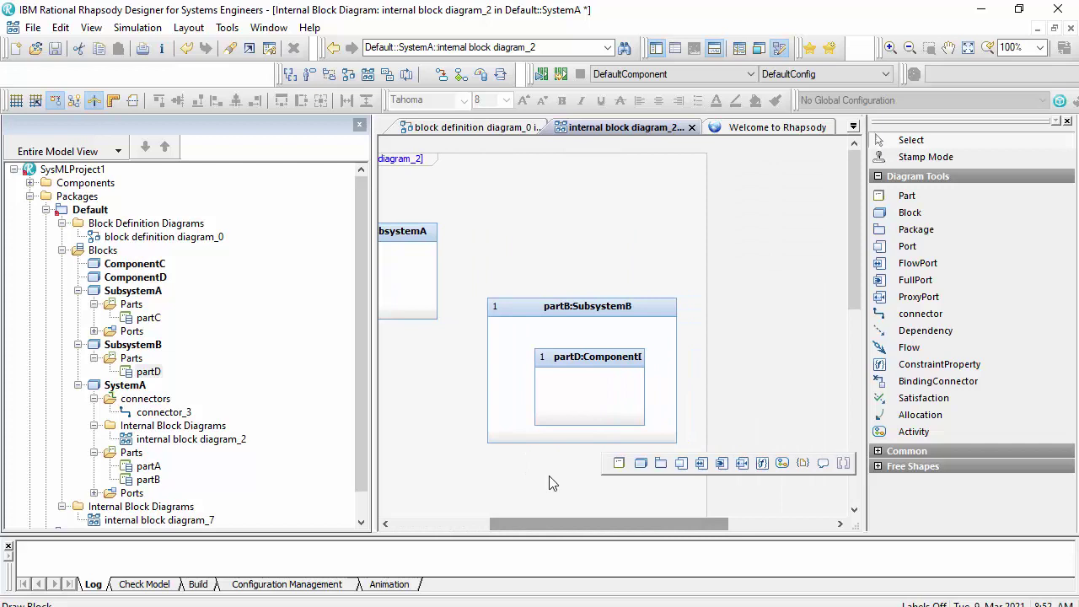
pyautogui.click(583, 413)
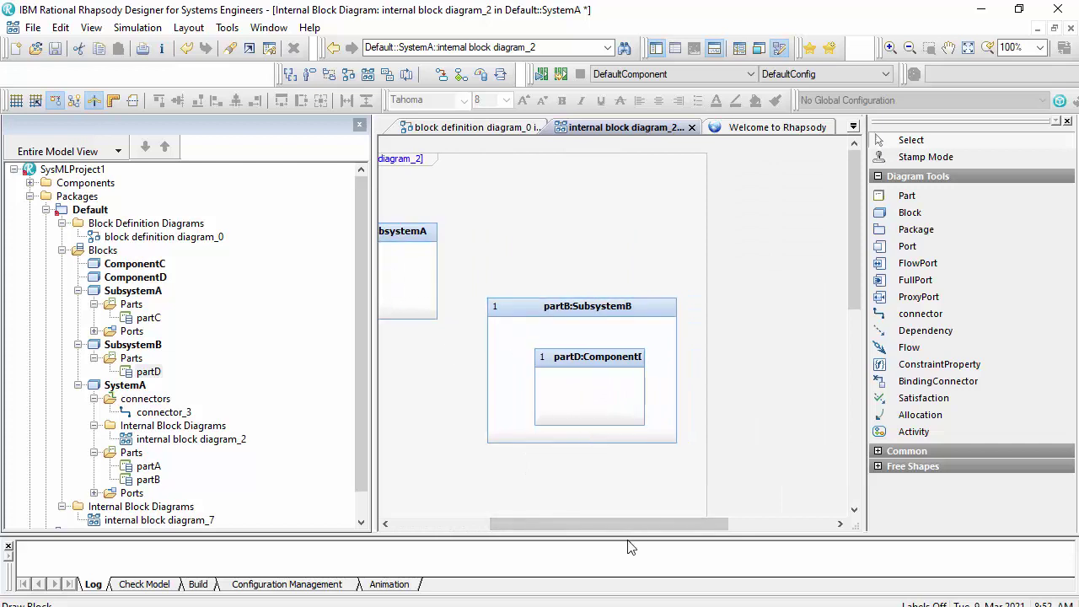
pyautogui.moveTo(624, 524); pyautogui.dragTo(404, 516)
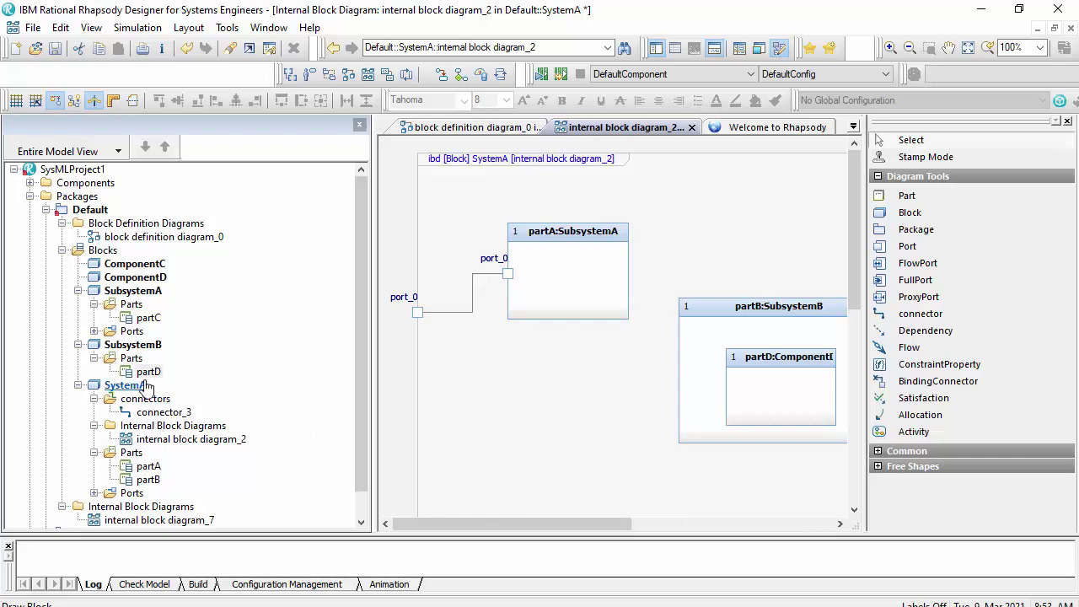
pyautogui.moveTo(150, 376); pyautogui.dragTo(144, 389)
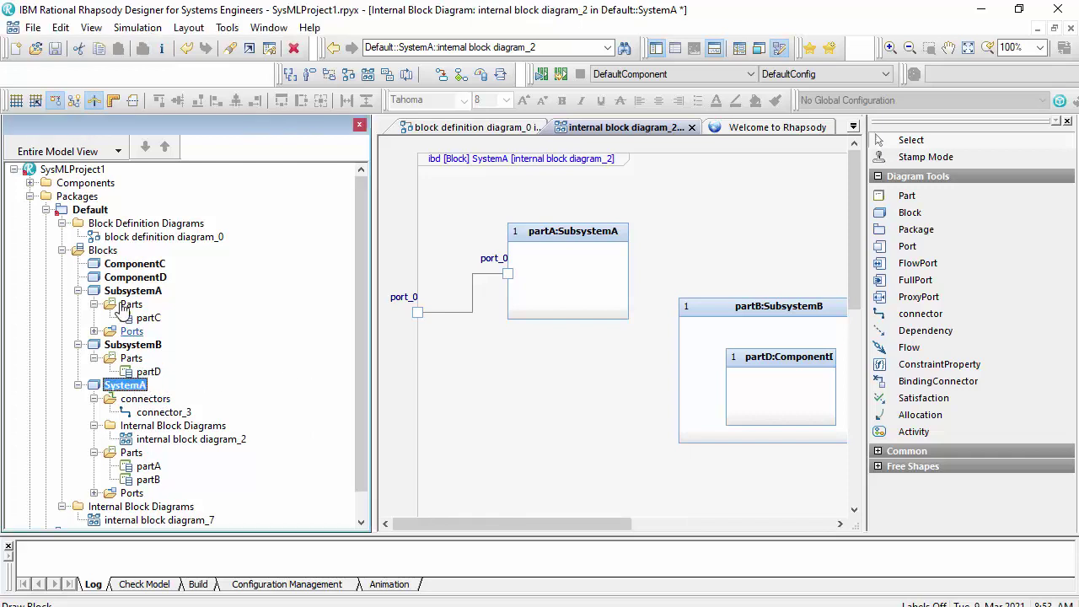
pyautogui.moveTo(135, 264); pyautogui.dragTo(592, 433)
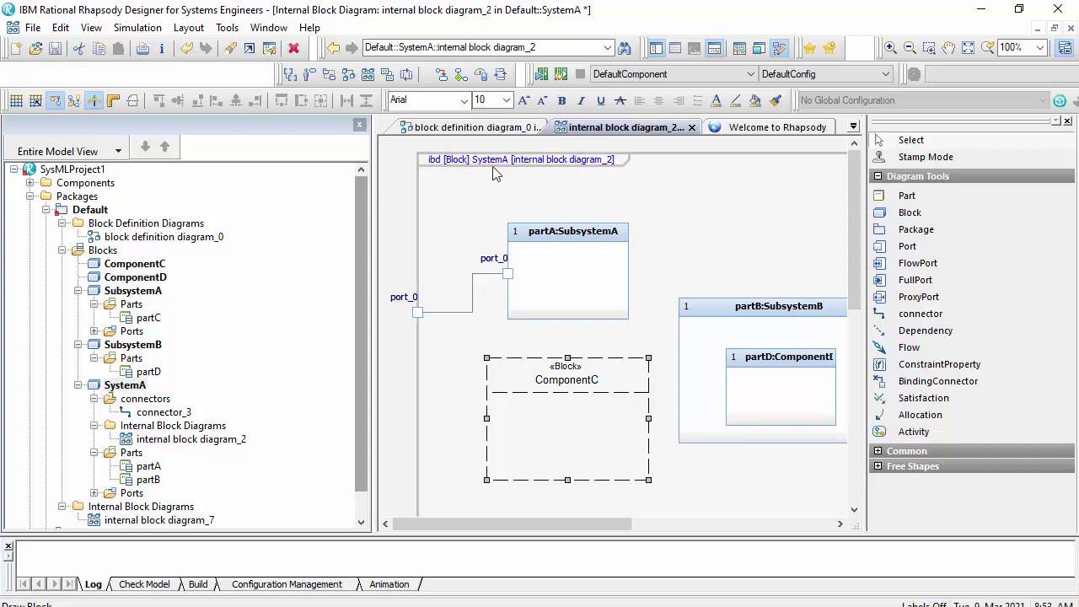
# - Check the ComponentC box's name on the internal block diagram, then deselect it
pyautogui.click(560, 426)
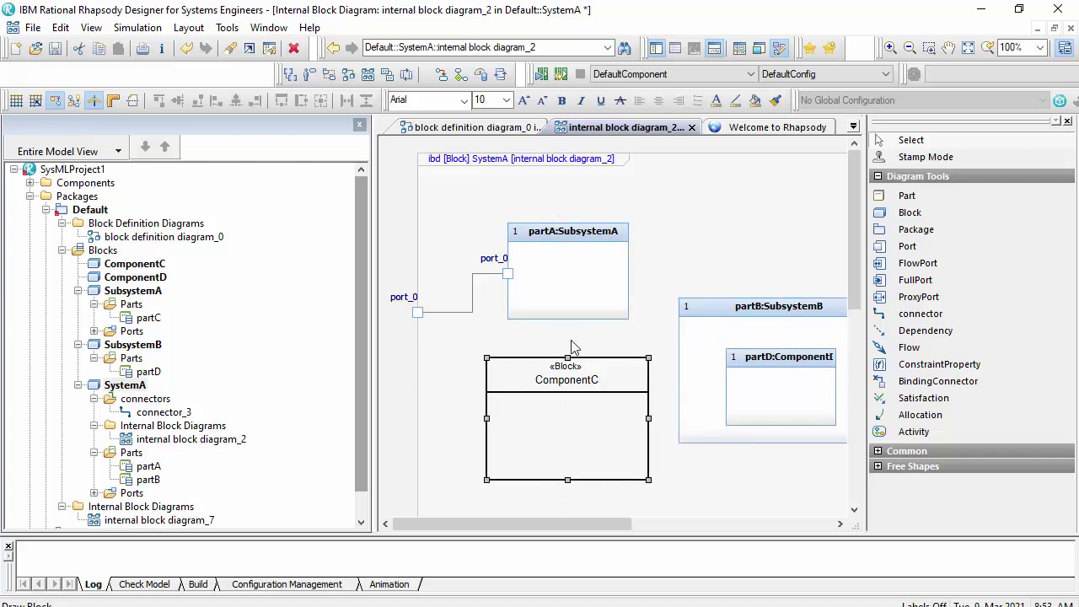
pyautogui.click(574, 384)
pyautogui.click(640, 332)
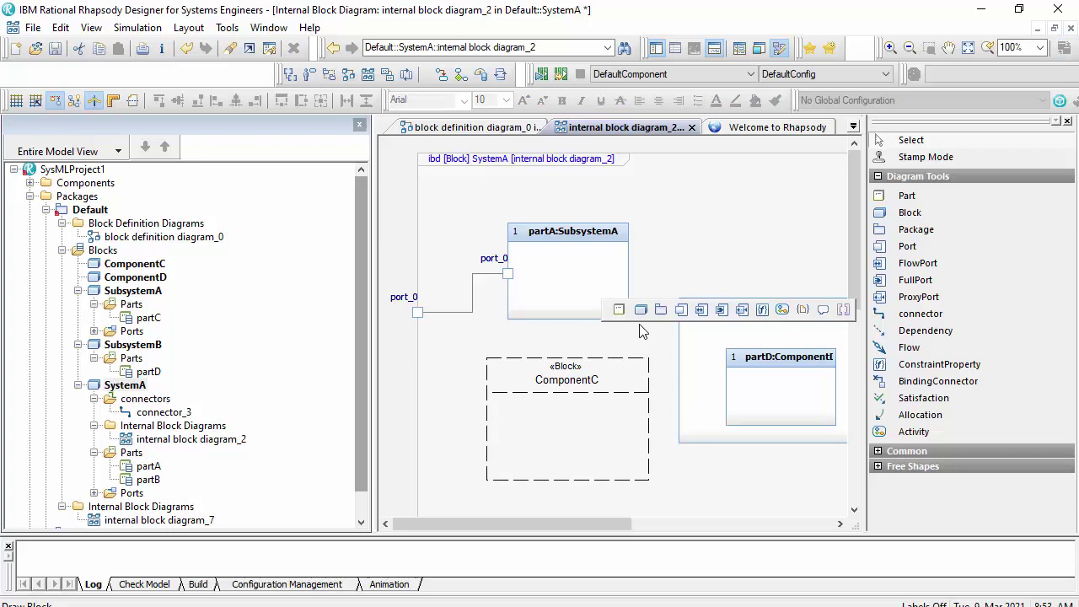
# - Review SystemA, SubsystemA, SubsystemB and the partC link on the BDD, then return to internal block diagram_2
pyautogui.click(507, 129)
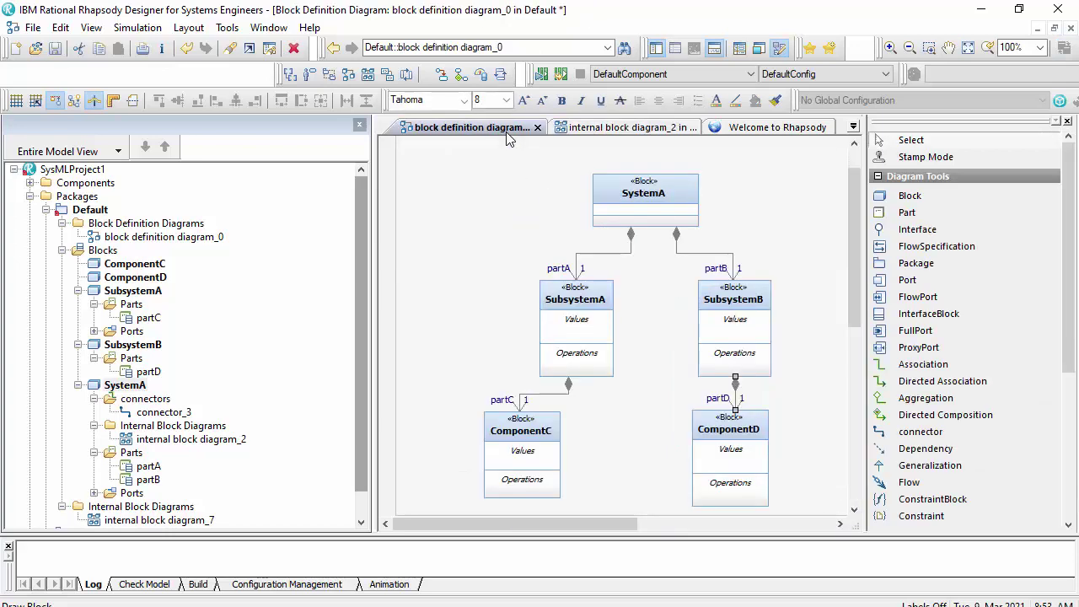
pyautogui.click(653, 212)
pyautogui.click(587, 290)
pyautogui.click(735, 308)
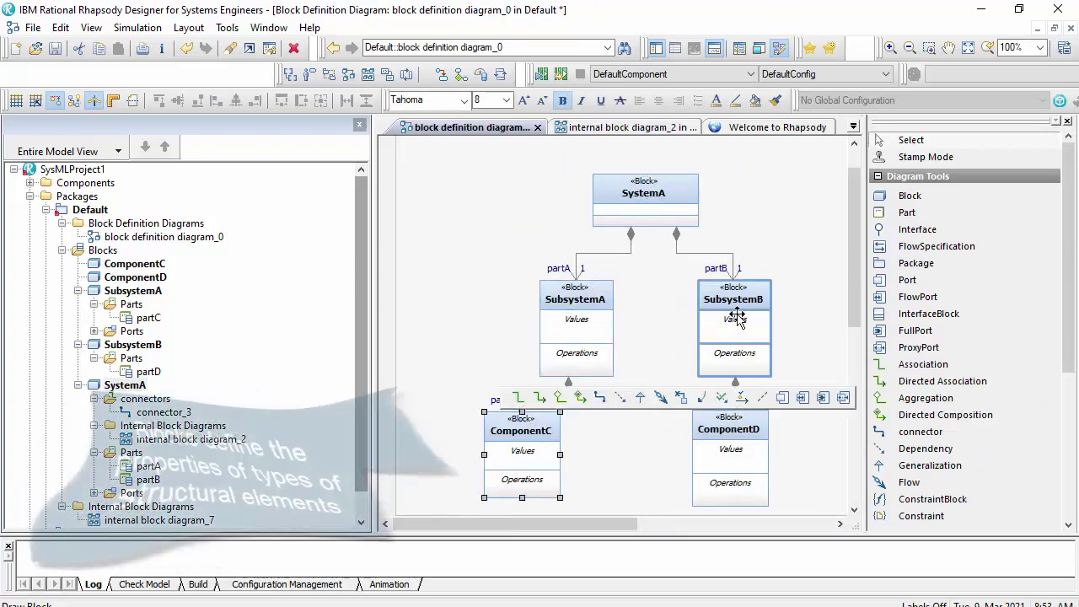
pyautogui.click(520, 403)
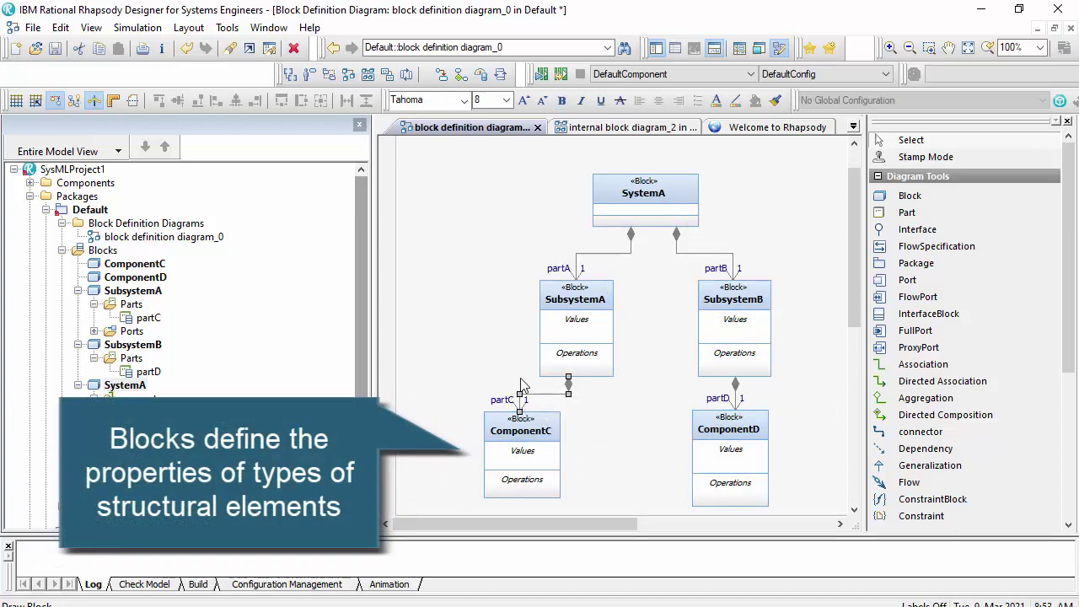
pyautogui.click(591, 333)
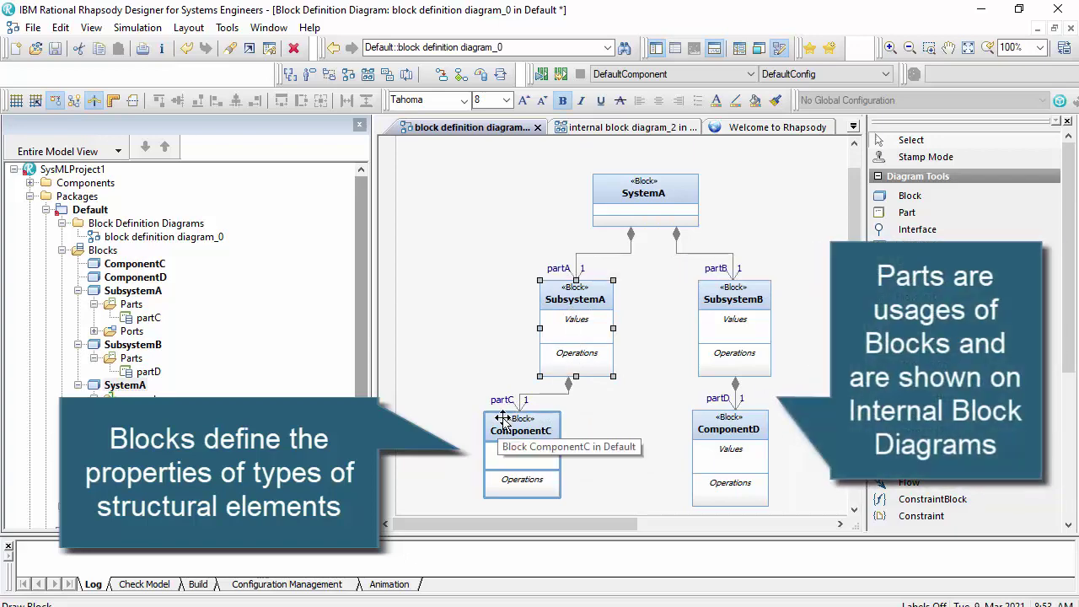
pyautogui.click(624, 126)
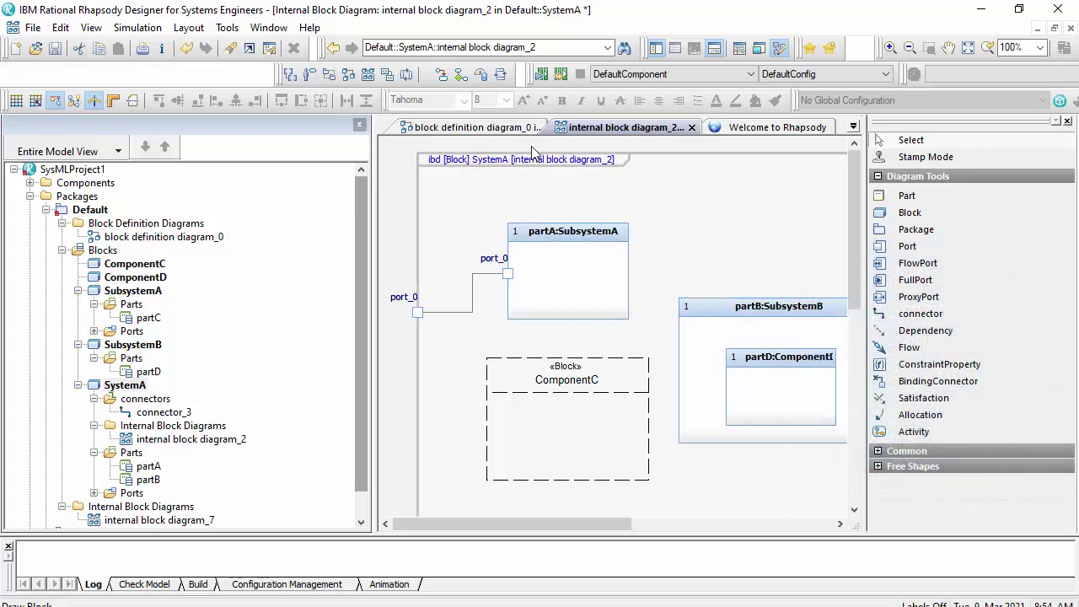
pyautogui.click(493, 165)
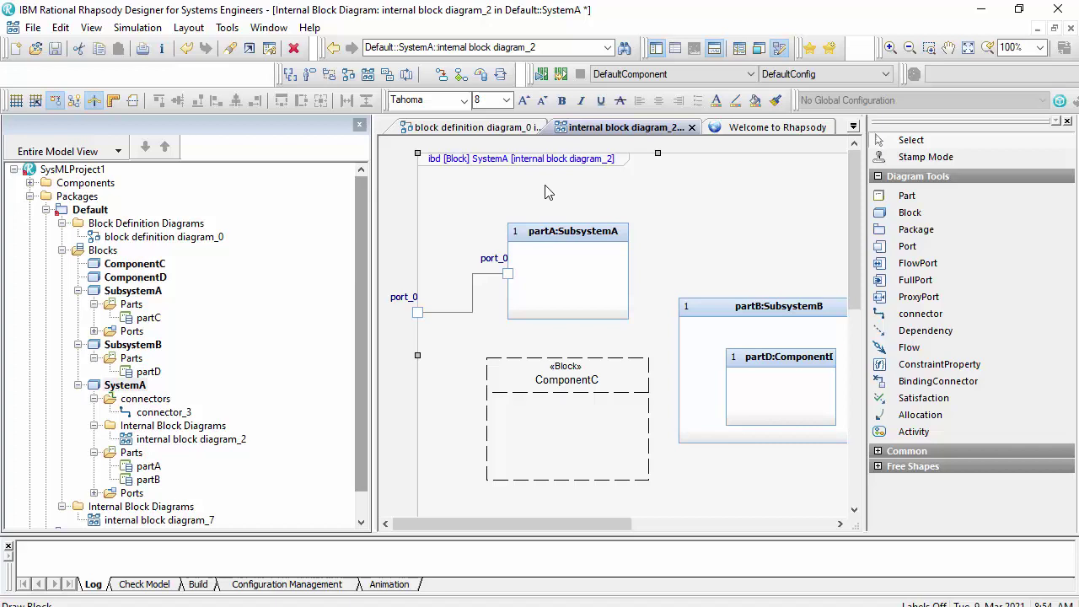
pyautogui.click(190, 450)
pyautogui.rightClick(190, 451)
pyautogui.click(282, 175)
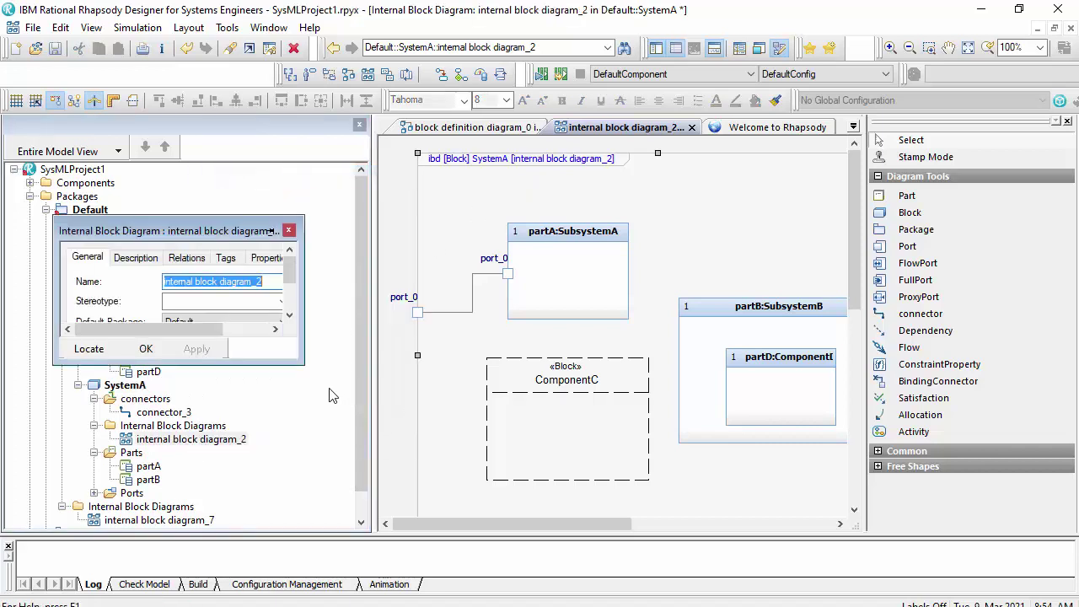
pyautogui.moveTo(303, 362); pyautogui.dragTo(457, 469)
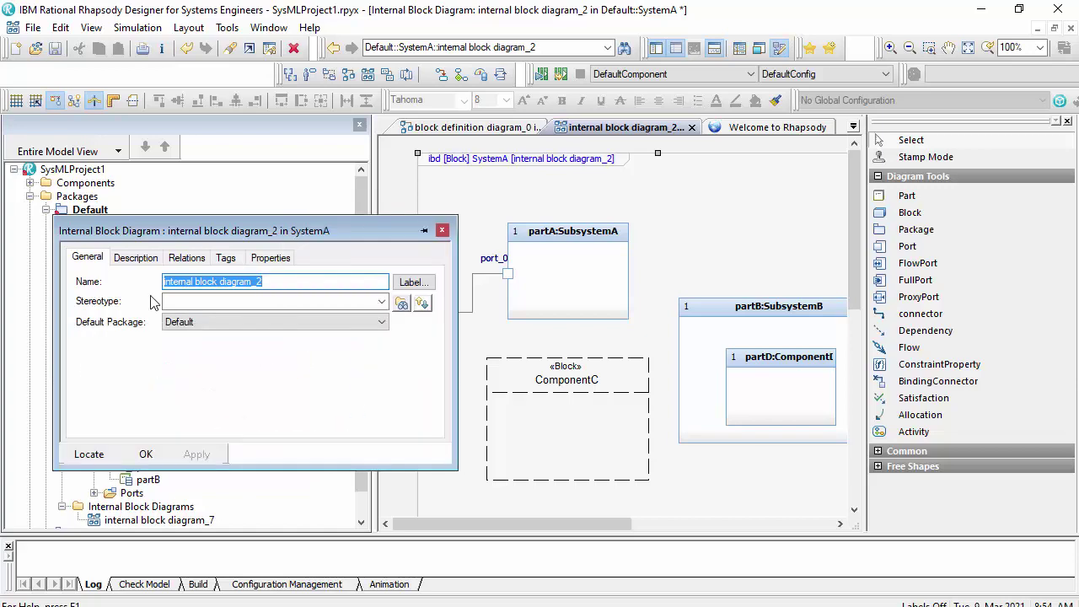
pyautogui.click(146, 454)
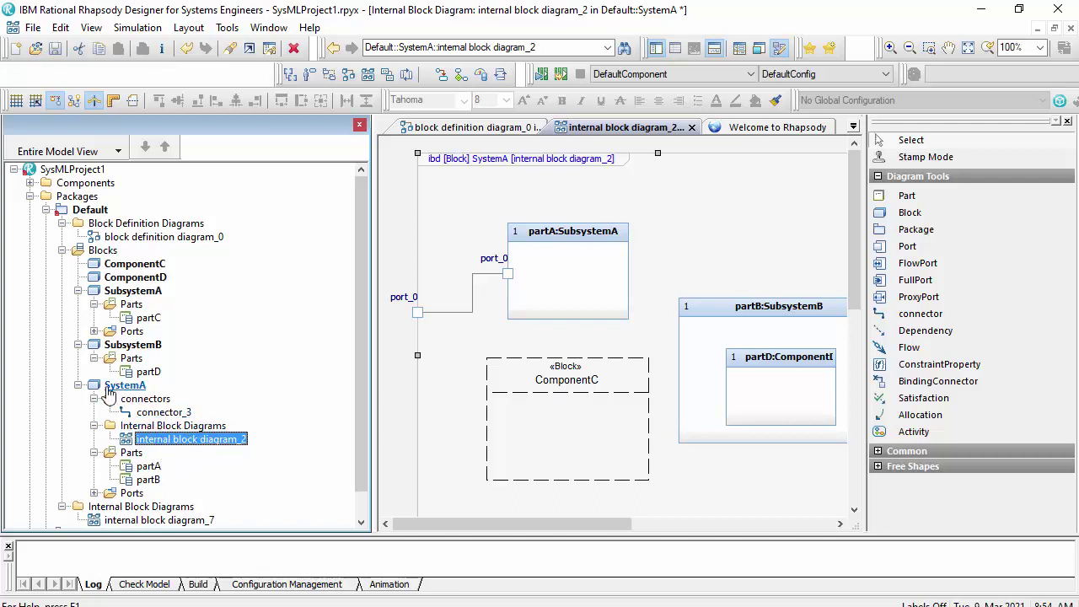
# - Add a new part to the Default package via Add New > Blocks > Part, keeping the name part_0
pyautogui.rightClick(108, 210)
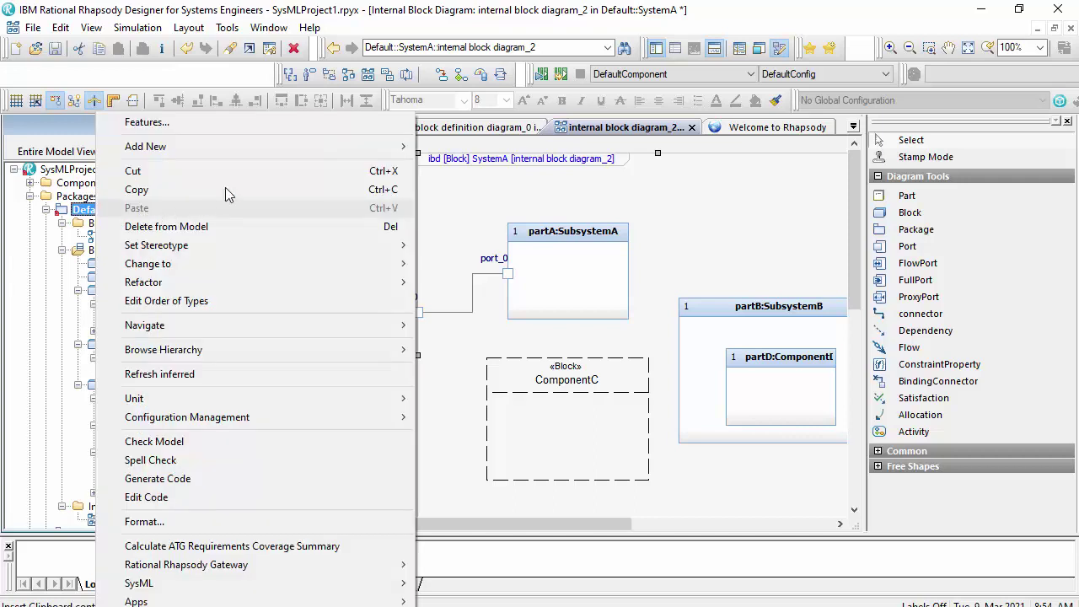
pyautogui.moveTo(327, 147)
pyautogui.moveTo(505, 185)
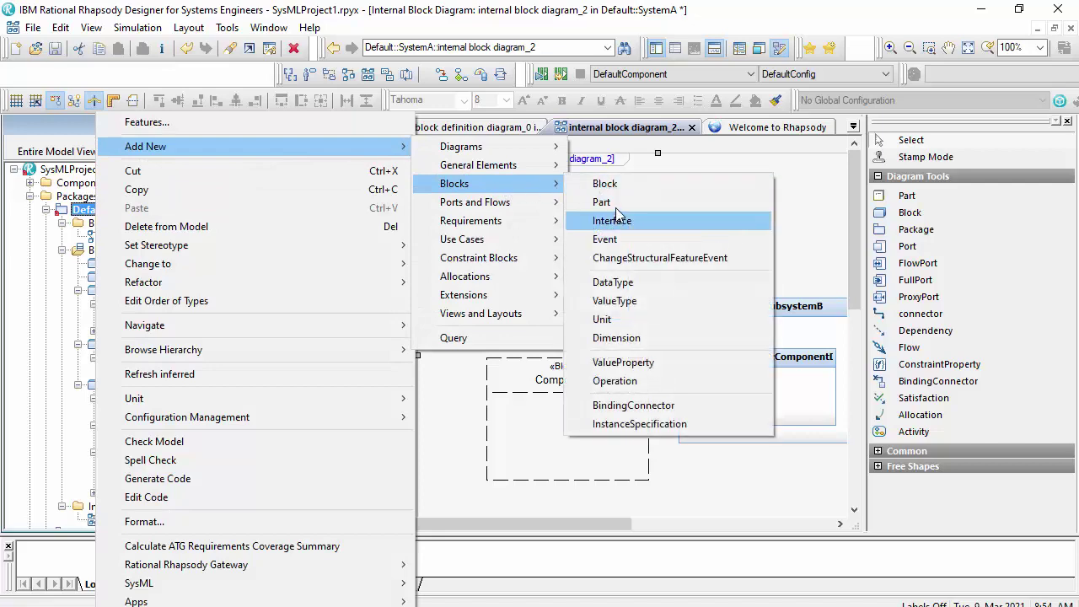
pyautogui.click(605, 203)
pyautogui.press('Return')
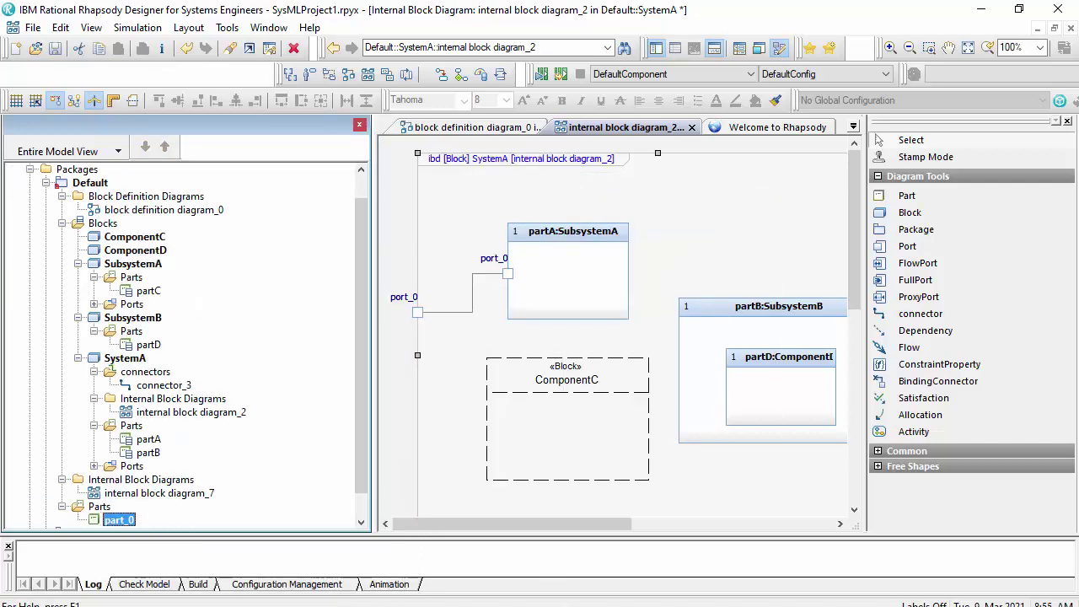